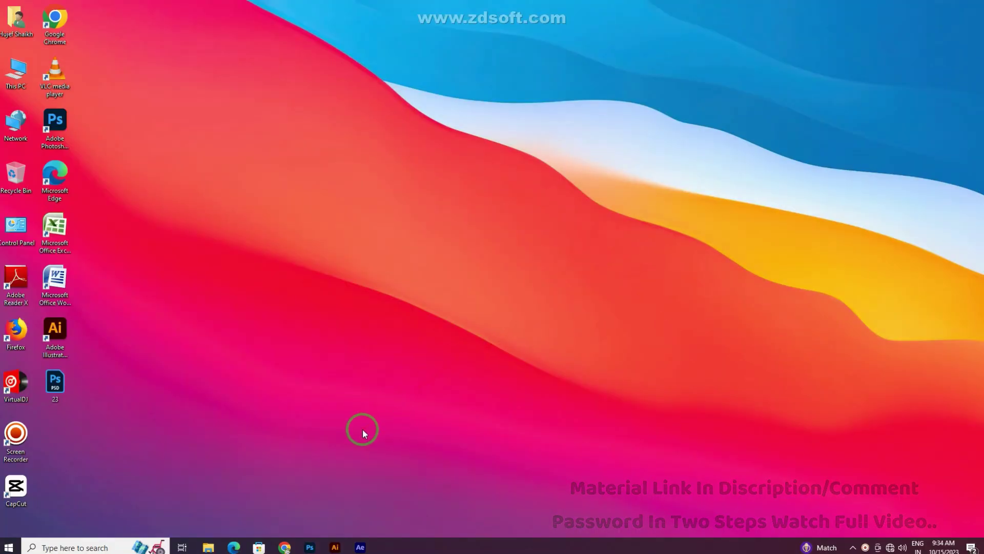
Minimize the blank BLACK_NESS Photoshop document and open This PC in File Explorer
click(310, 547)
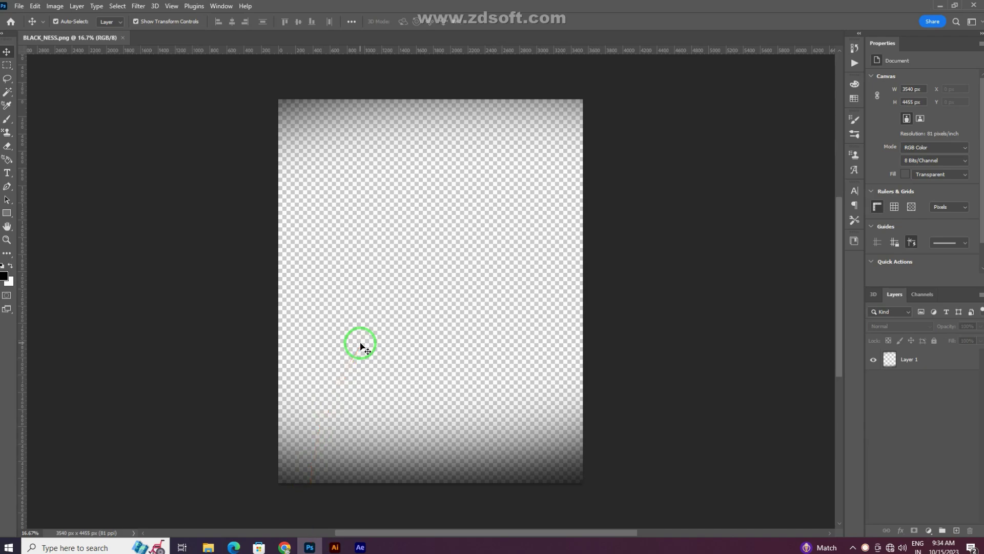
click(939, 5)
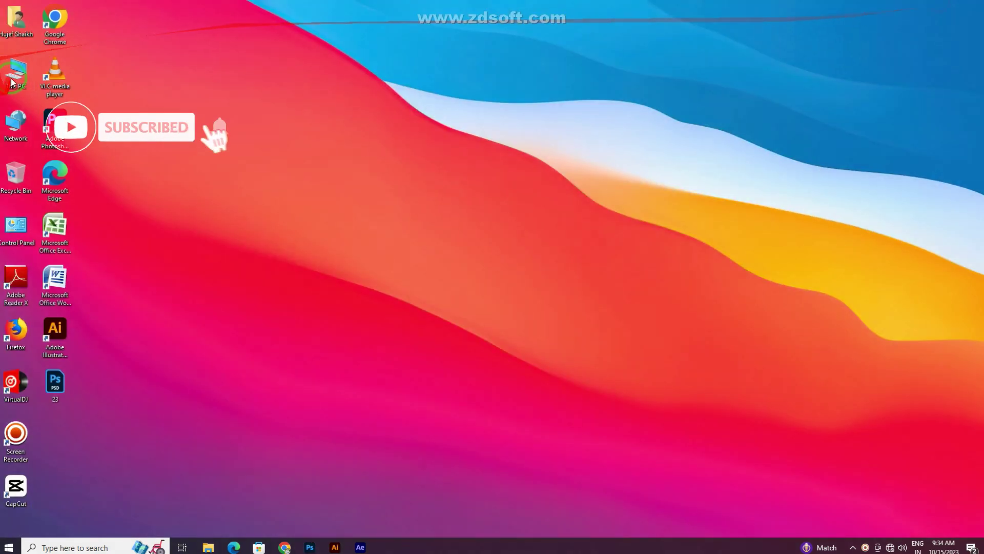
double_click(53, 77)
Browse to the A.BG backgrounds folder on Local Disk (E:)
double_click(461, 190)
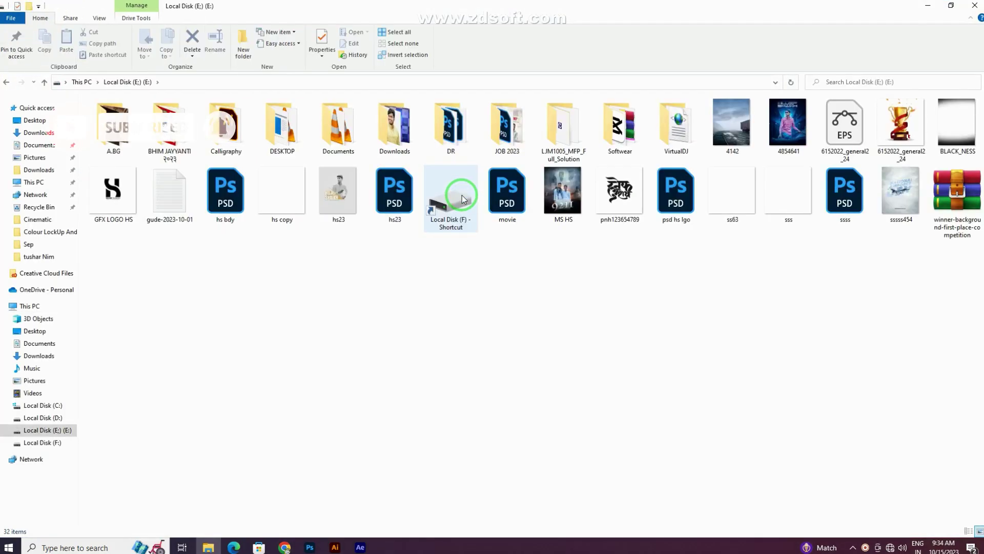
double_click(499, 127)
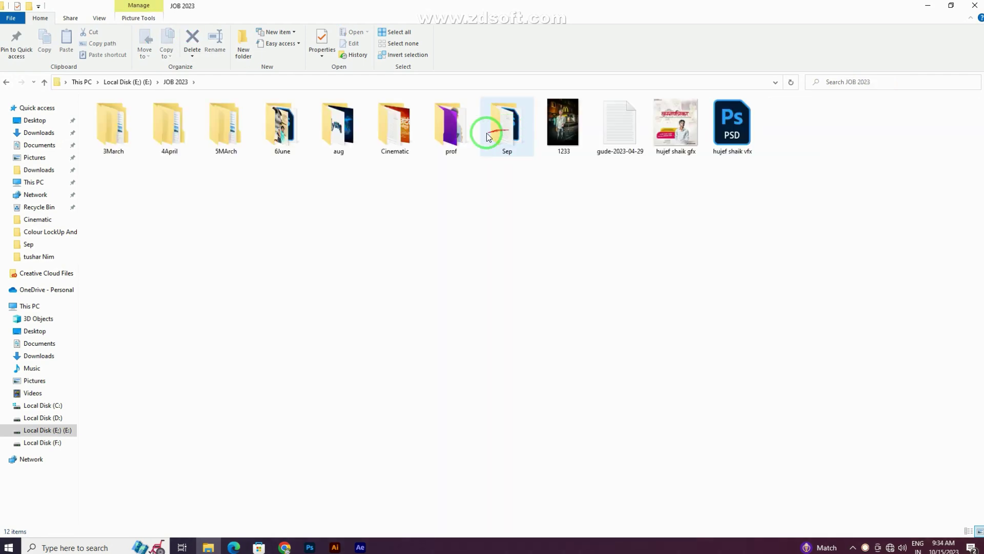
click(60, 434)
double_click(115, 139)
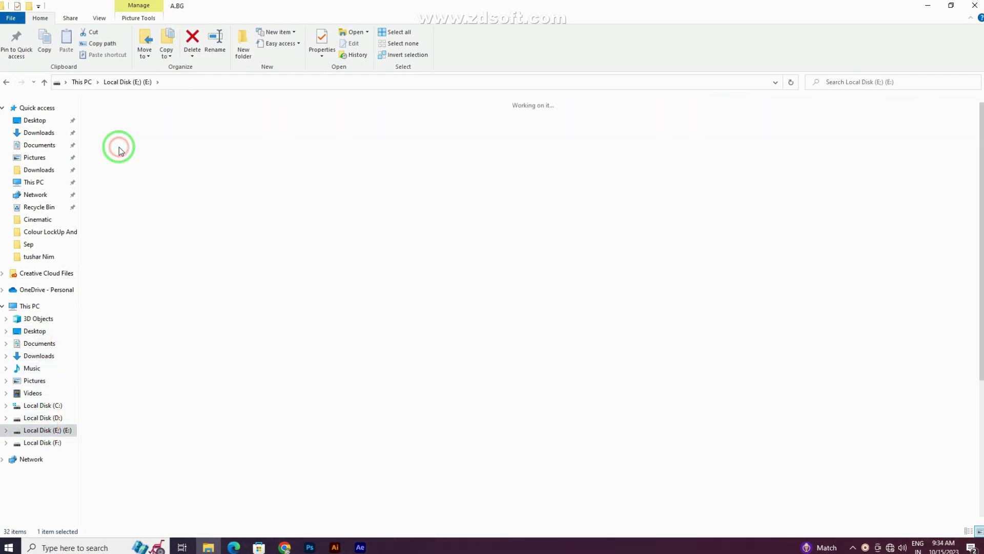
scroll(543, 243, down, 10)
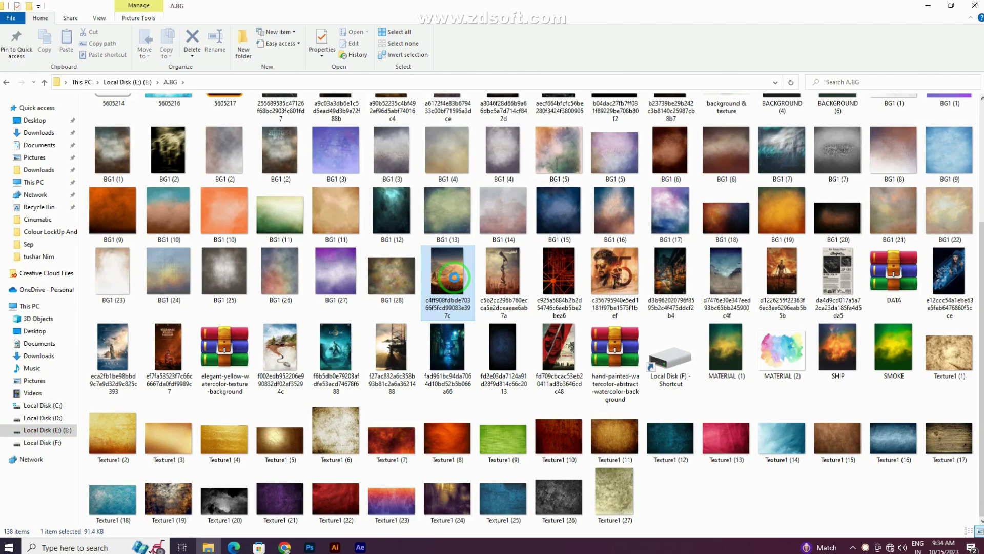
scroll(459, 277, up, 4)
Drag the sunset sky-and-field photo onto the poster canvas and stretch it wider and taller
mouse_move(447, 279)
mouse_down()
mouse_move(332, 497)
mouse_move(451, 262)
mouse_move(430, 99)
mouse_up()
mouse_move(501, 216)
mouse_down()
mouse_move(561, 272)
mouse_move(584, 314)
mouse_up()
drag(429, 339, 440, 427)
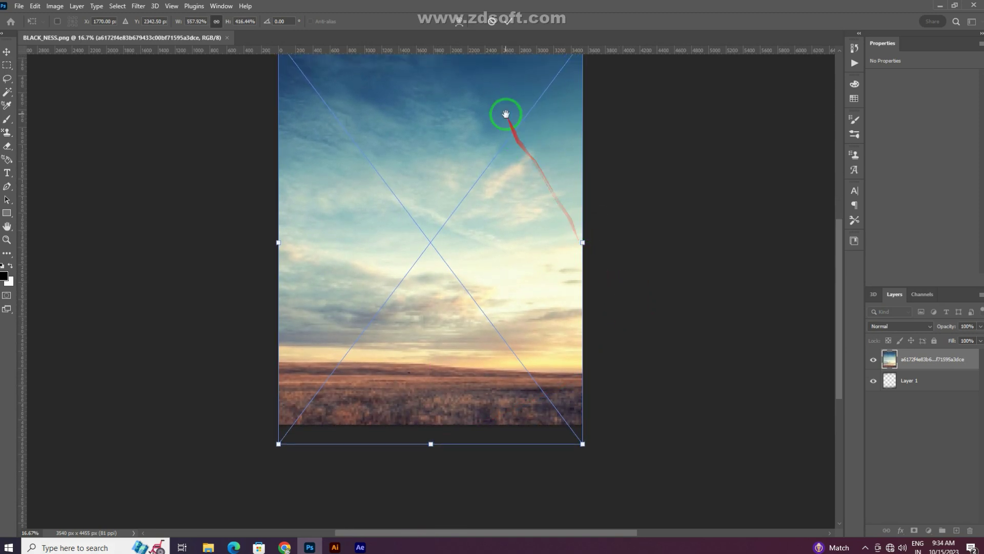
Extend the sky photo past the top edge and rasterize it into a pixel layer
drag(506, 110, 482, 152)
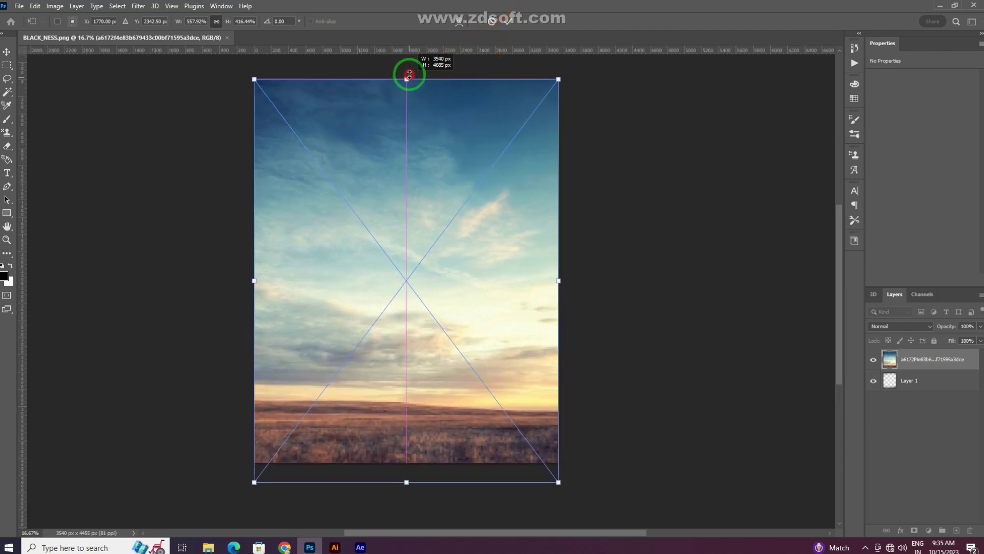
drag(409, 75, 406, 73)
right_click(902, 359)
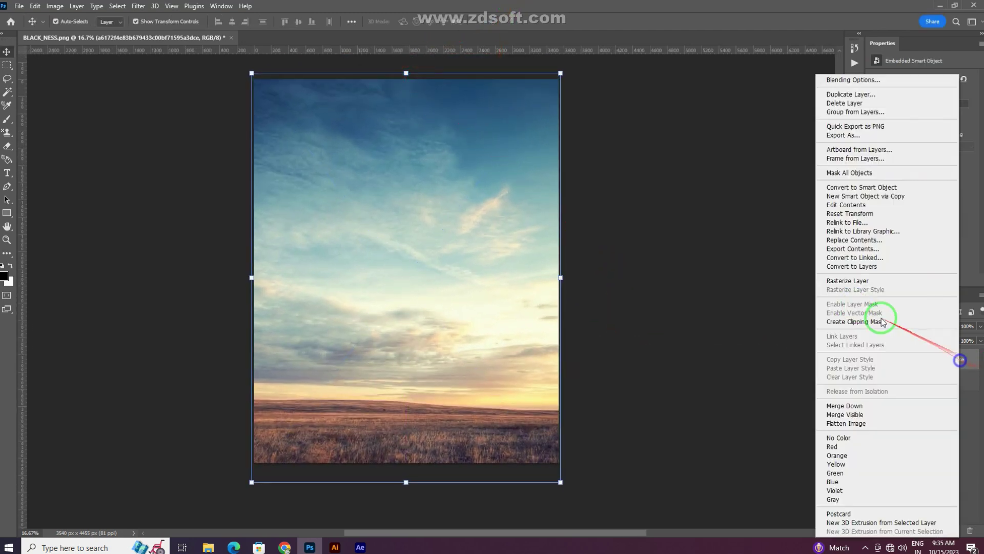
click(869, 282)
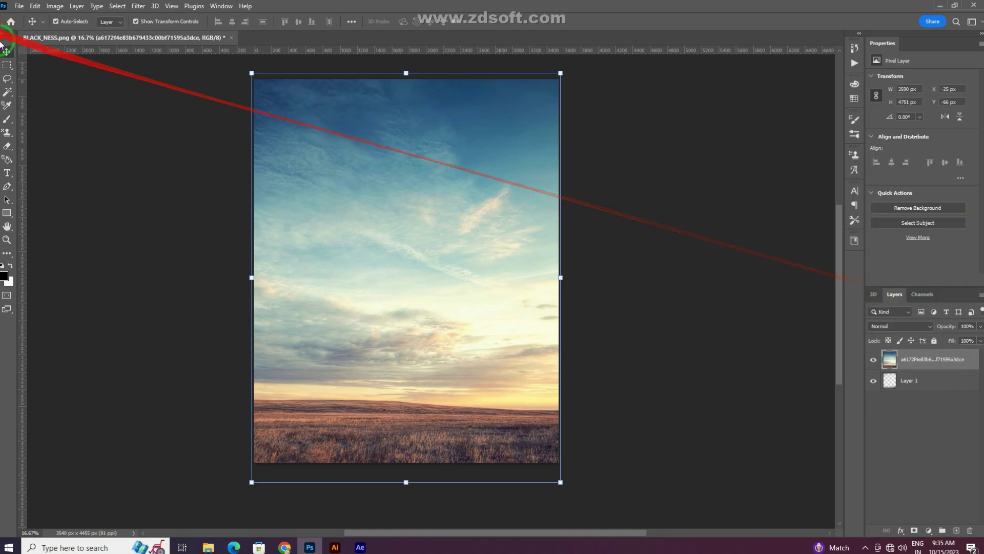
click(7, 78)
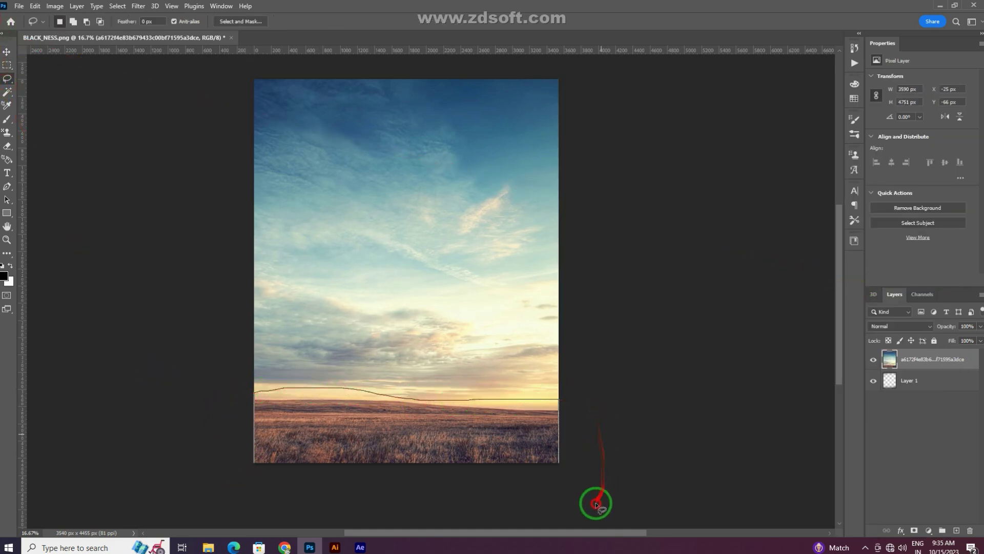
Copy the lassoed field strip onto Layer 2 and apply a Gaussian Blur to it
drag(238, 518, 238, 517)
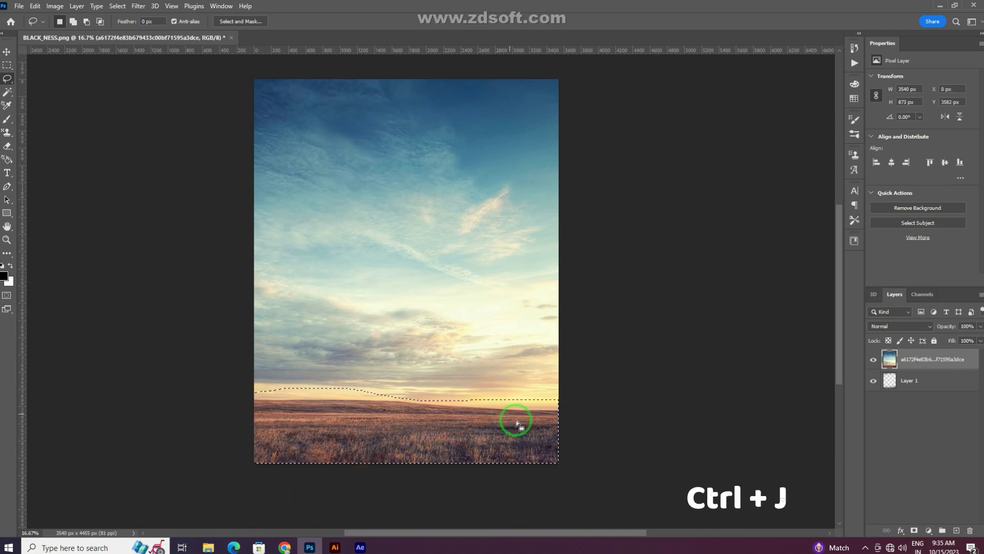
key(ctrl+j)
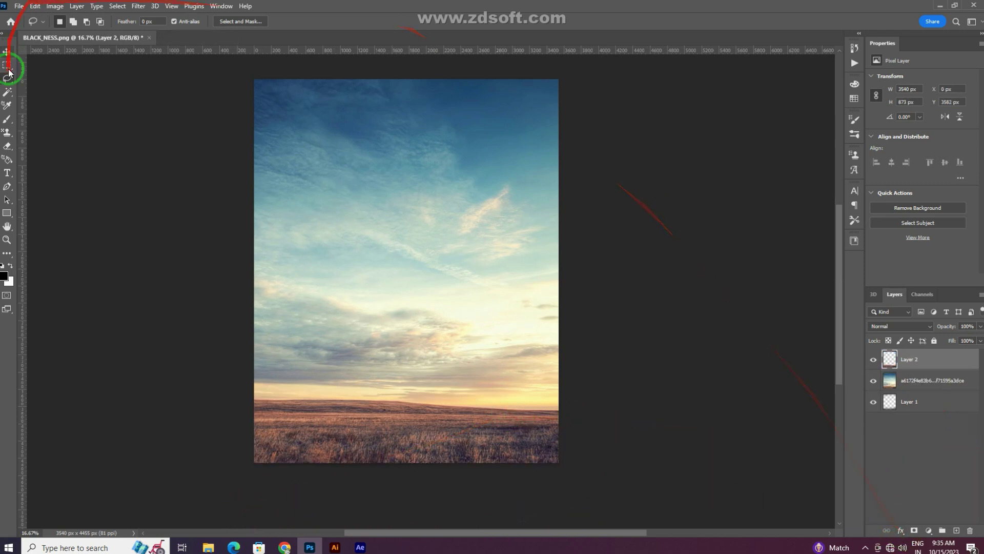
click(7, 51)
click(138, 5)
mouse_move(144, 137)
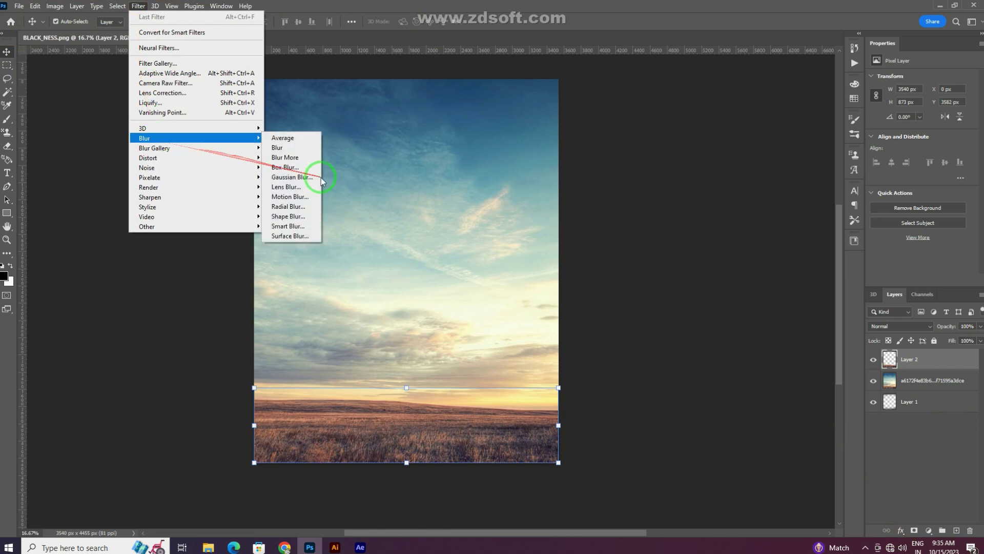
click(308, 177)
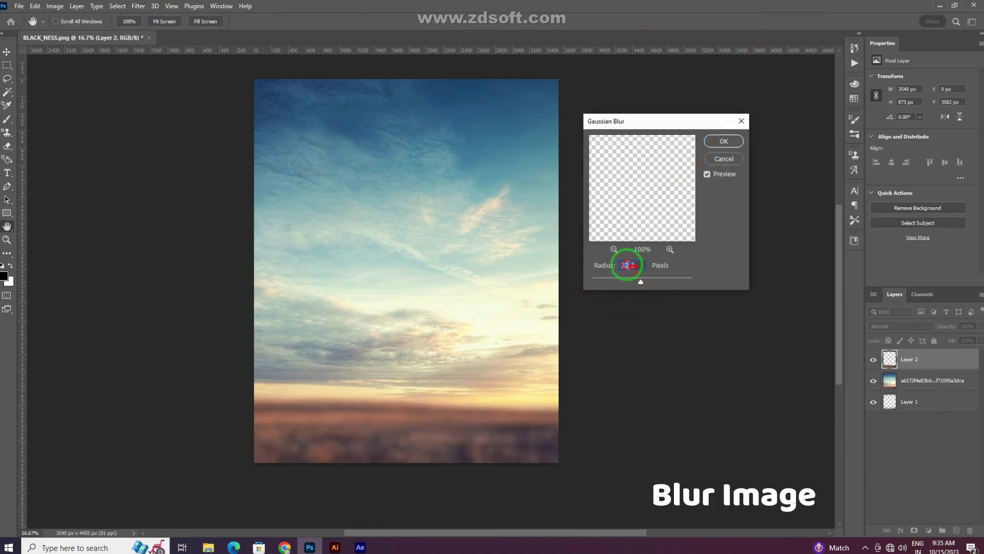
key(Return)
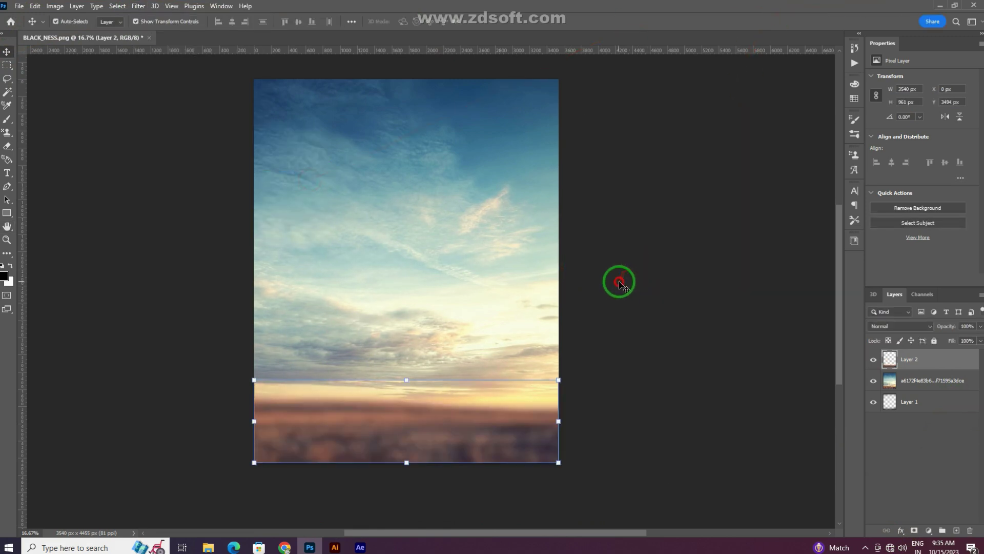
click(617, 281)
Bring the speaking-man photo from F:\downloads\001 into the poster canvas
click(940, 5)
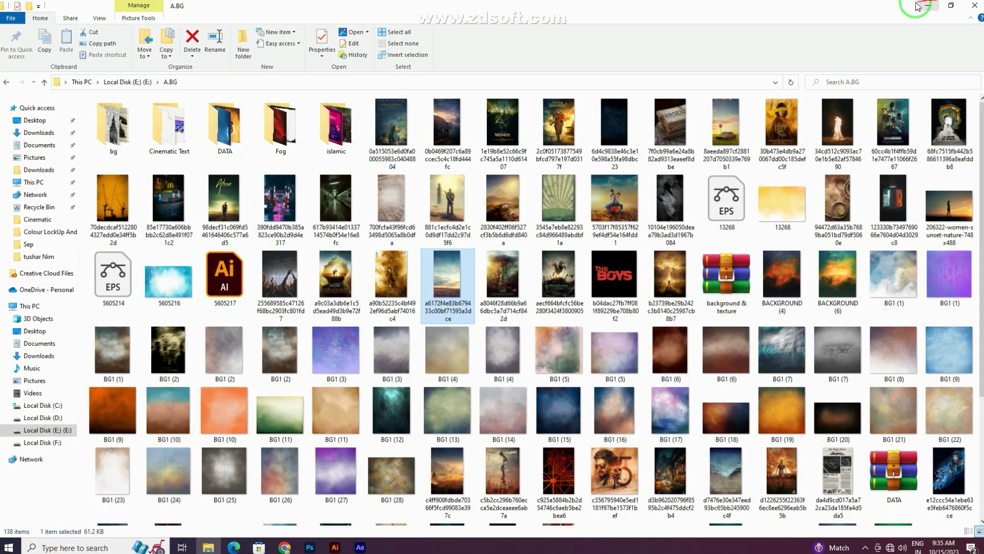
click(61, 443)
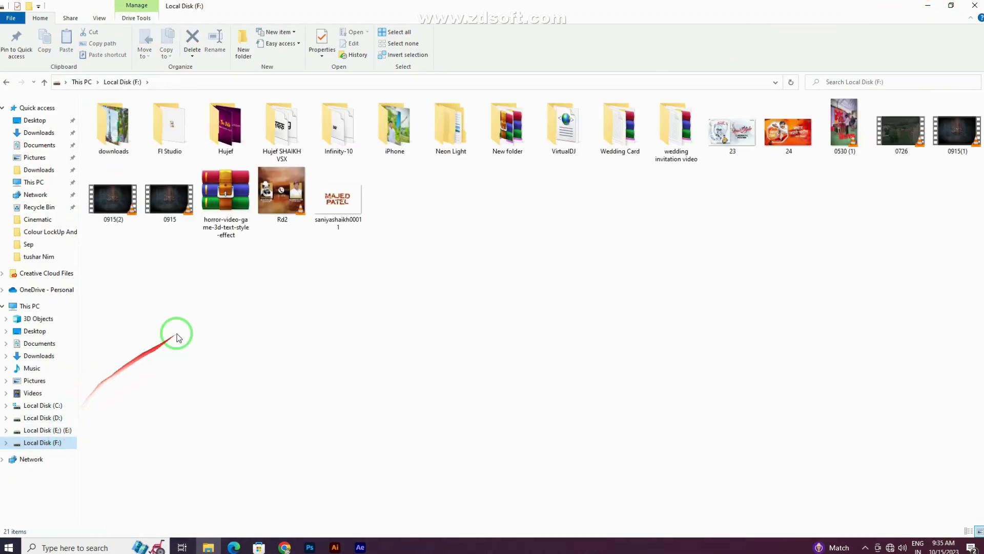
double_click(113, 125)
double_click(122, 128)
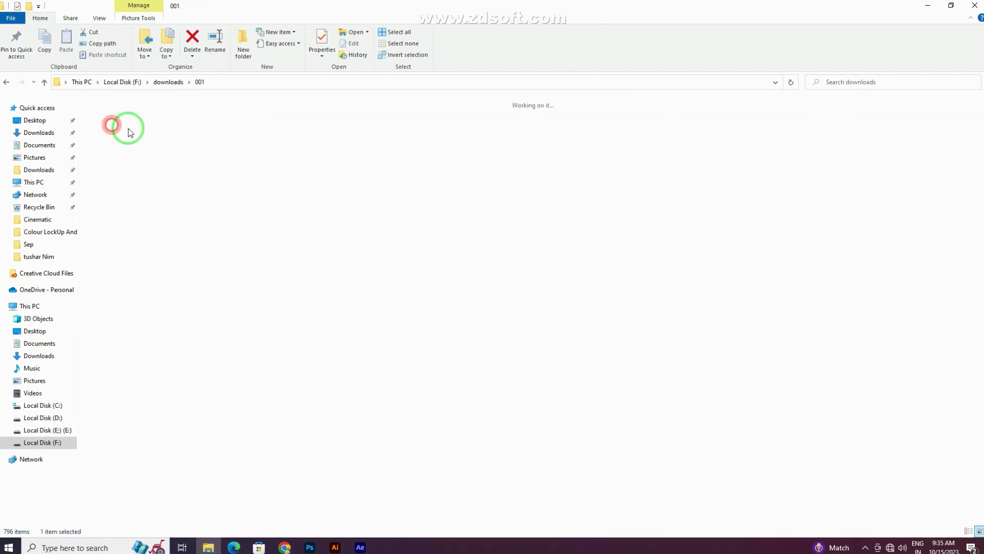
click(557, 138)
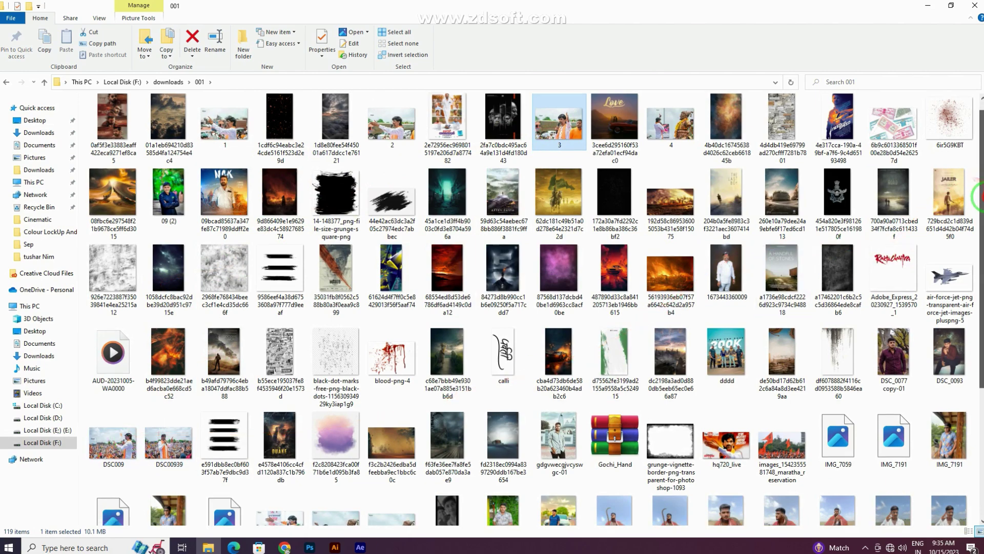
mouse_move(980, 195)
mouse_down()
mouse_move(979, 272)
mouse_move(974, 182)
mouse_up()
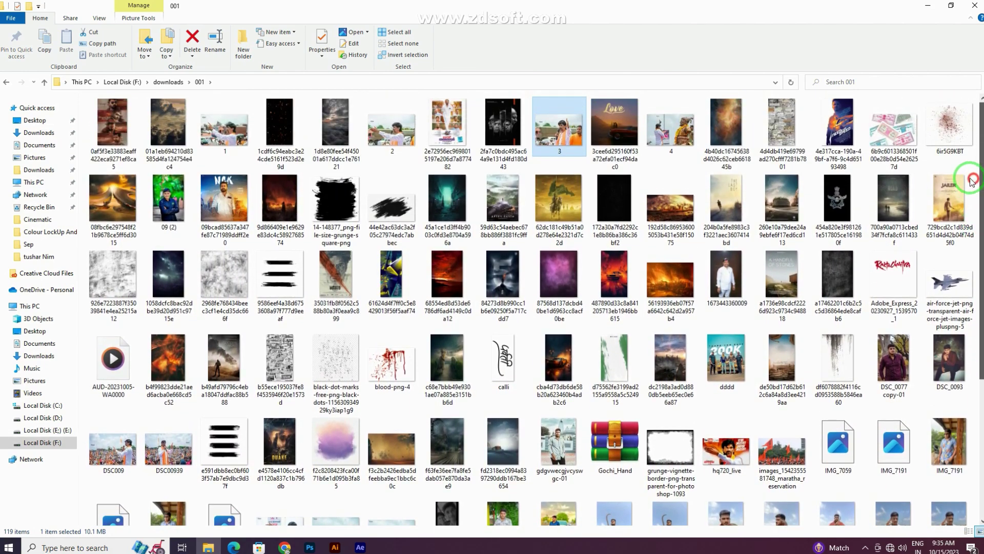
mouse_move(559, 128)
mouse_down()
mouse_move(417, 391)
mouse_move(395, 230)
mouse_up()
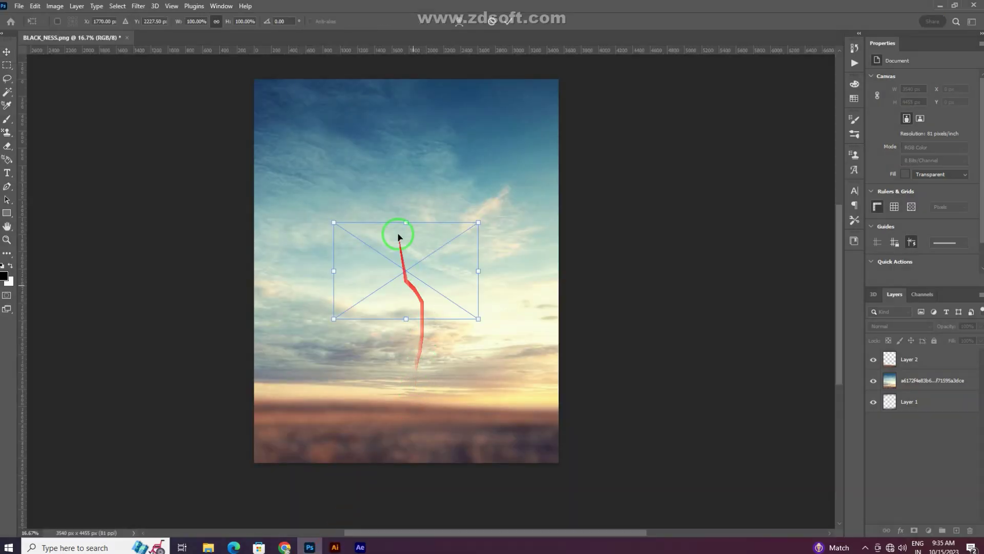
Copy a rectangle around the man onto Layer 3 and delete the original photo layer
click(7, 65)
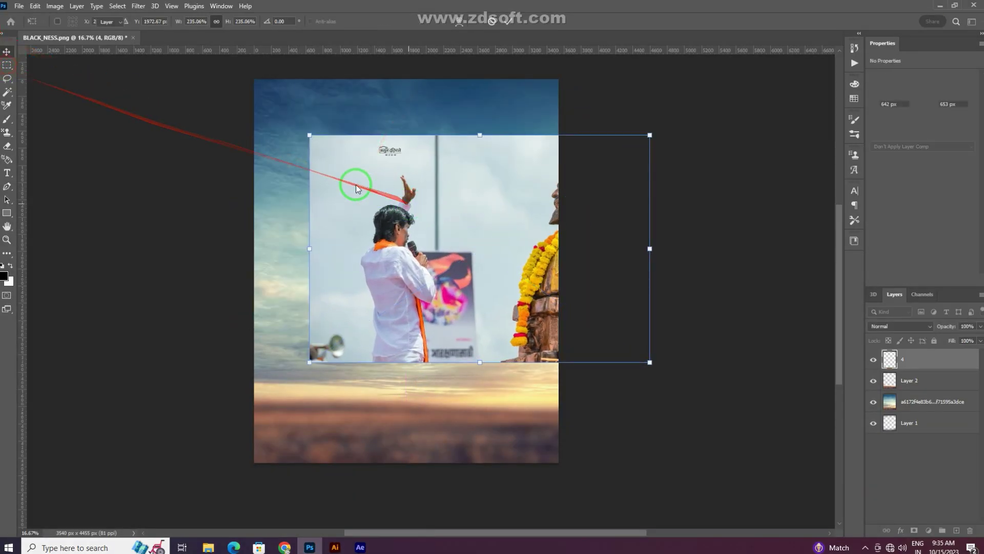
drag(343, 168, 471, 382)
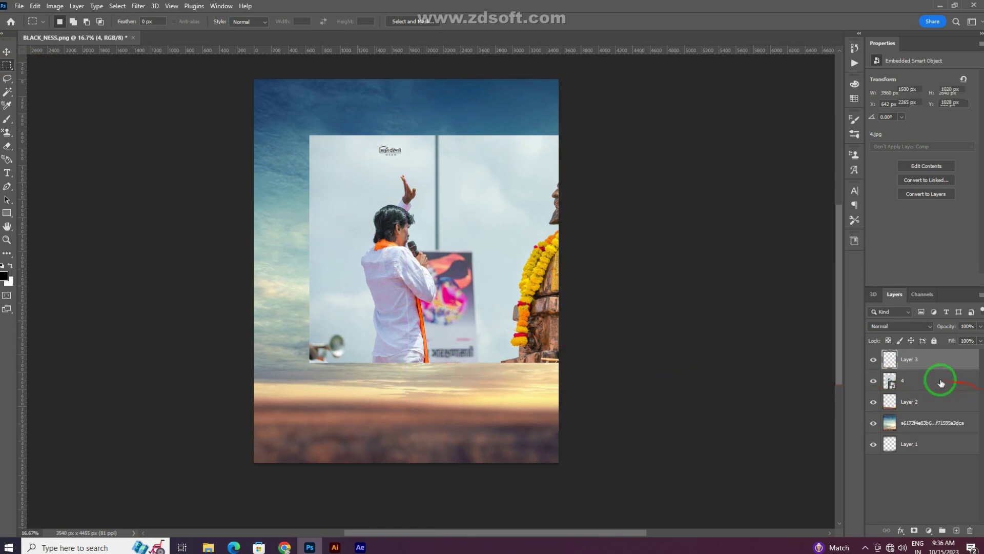
key(ctrl+j)
click(902, 380)
key(Delete)
Enlarge the man's Layer 3 to about 175% over the sky
click(7, 51)
click(454, 277)
key(ctrl+t)
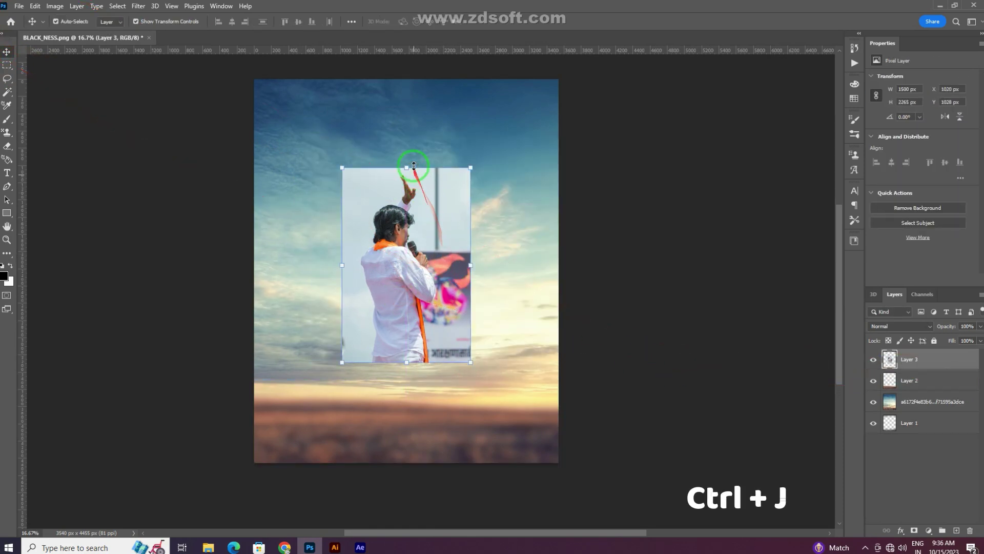
drag(410, 168, 416, 78)
mouse_move(402, 363)
mouse_down()
mouse_move(399, 421)
mouse_move(400, 408)
mouse_up()
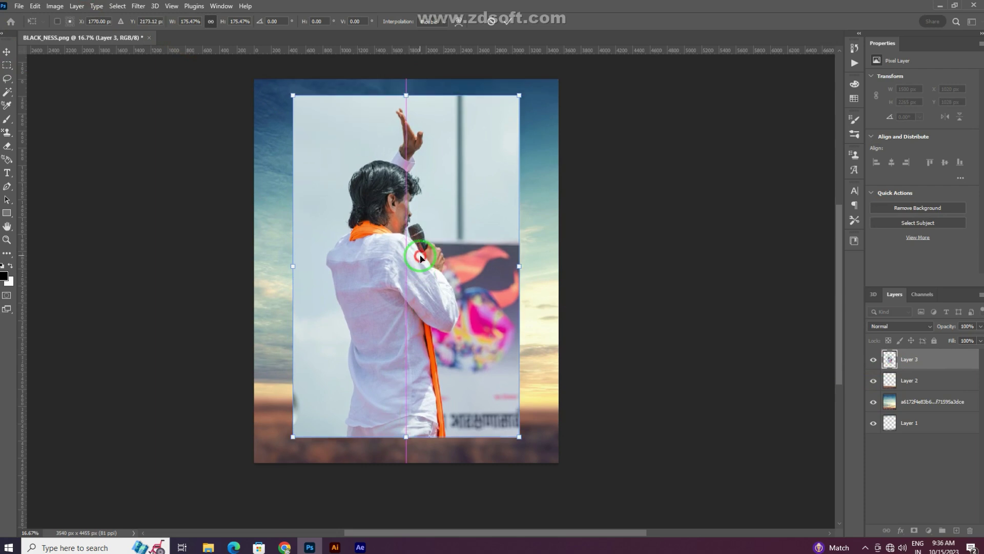
key(Return)
key(ctrl+m)
Tweak the man's tone curve, select the subject, and reposition and slightly enlarge him
click(732, 212)
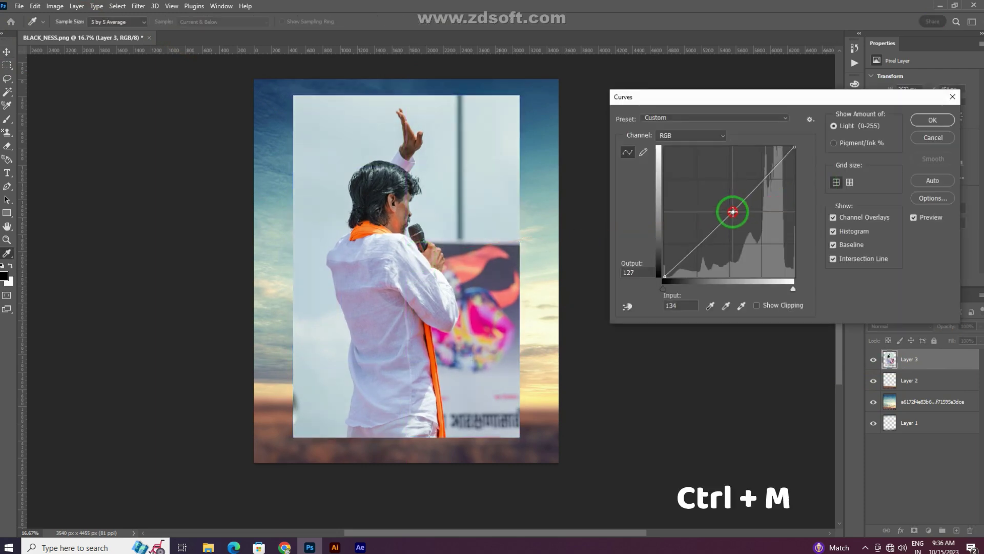
key(Escape)
click(7, 91)
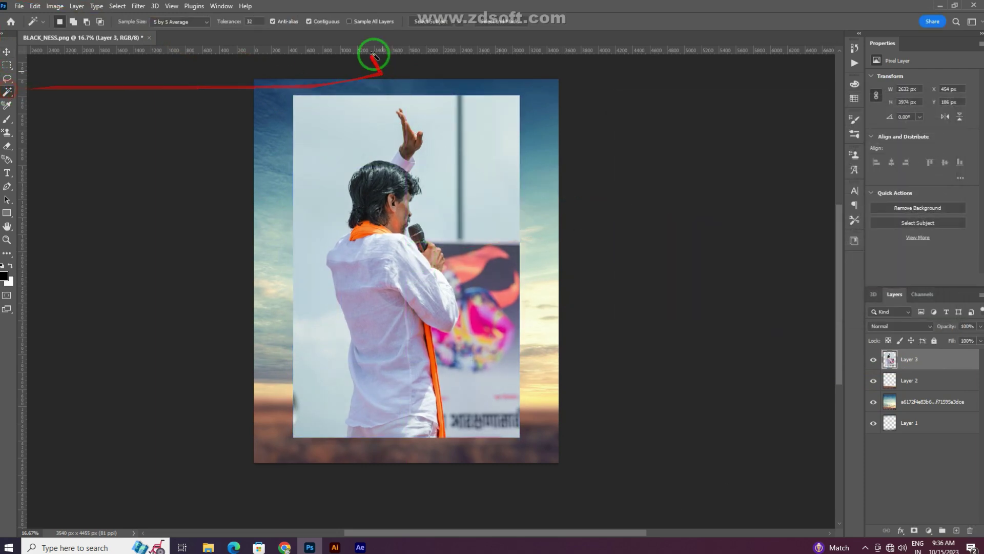
click(428, 22)
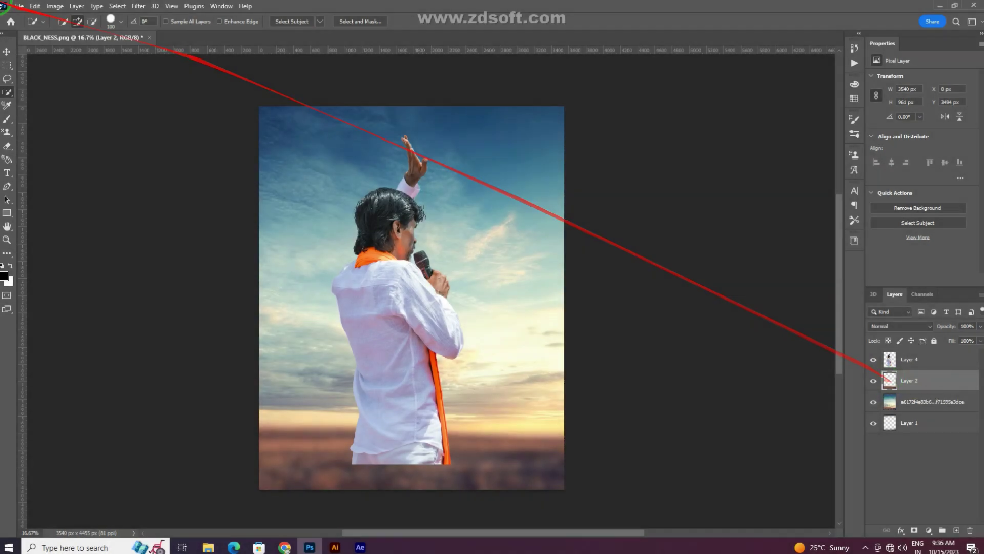
drag(410, 304, 409, 247)
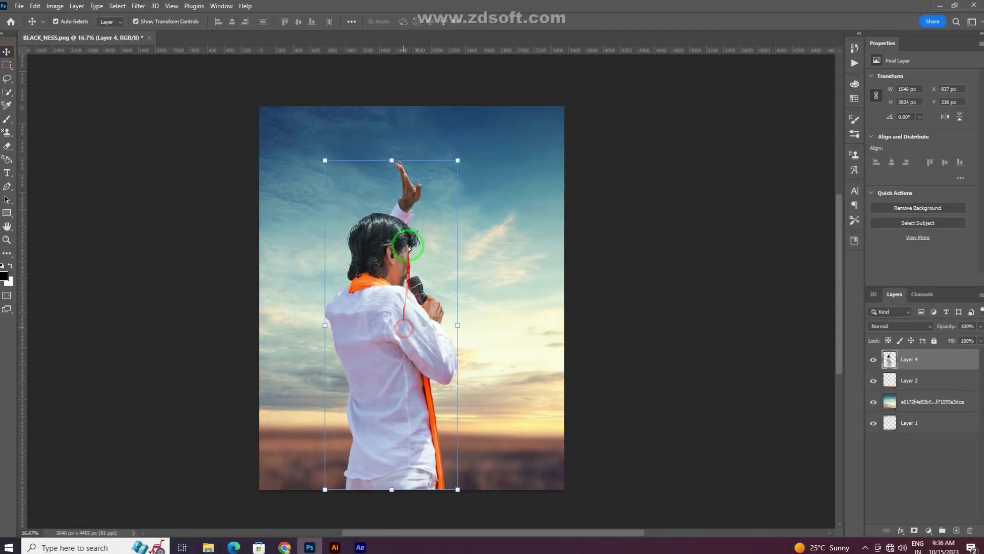
drag(403, 155, 396, 149)
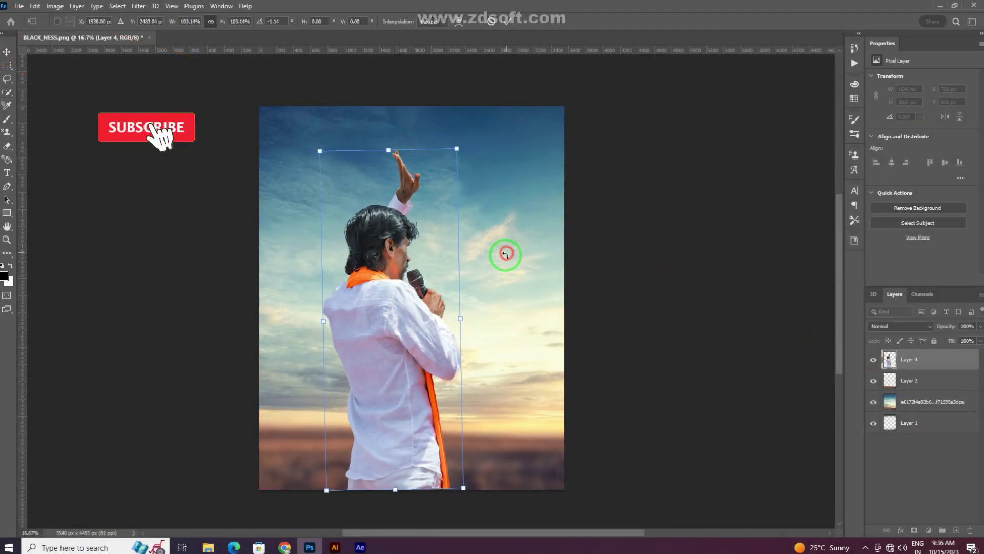
key(Return)
drag(424, 409, 425, 411)
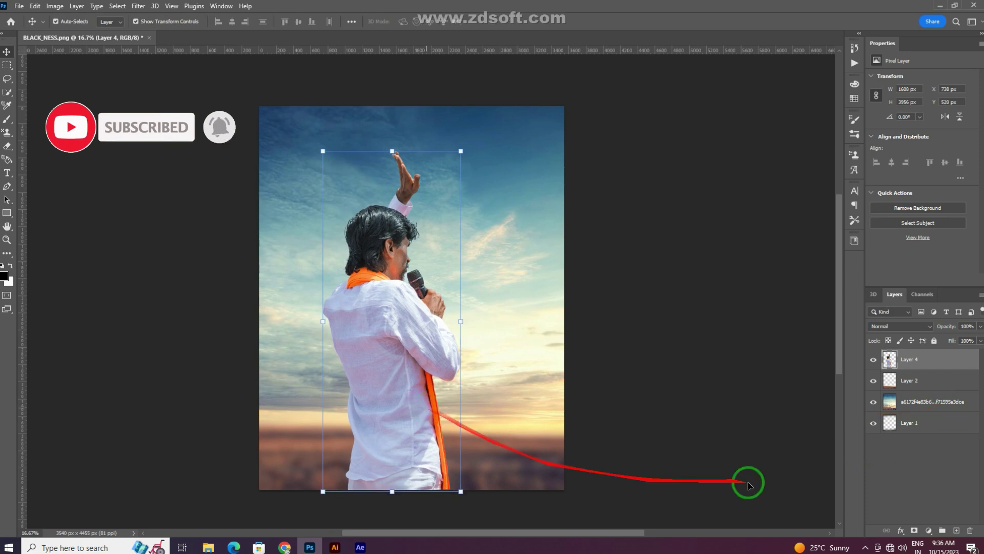
Move the dark overlay to the top, delete its upper part, and bring in DSC009
drag(913, 345, 910, 345)
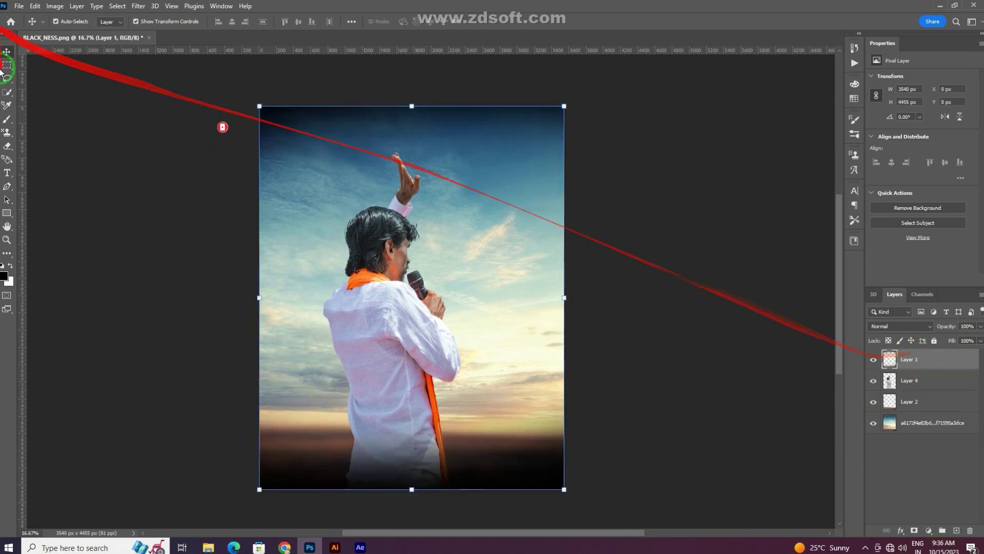
click(7, 65)
drag(256, 102, 655, 285)
key(Delete)
click(655, 285)
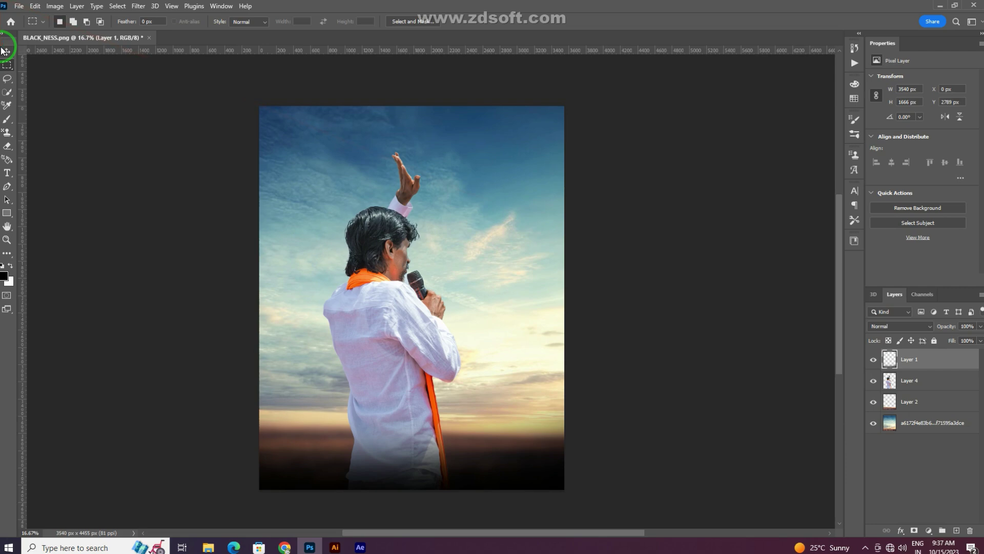
click(940, 5)
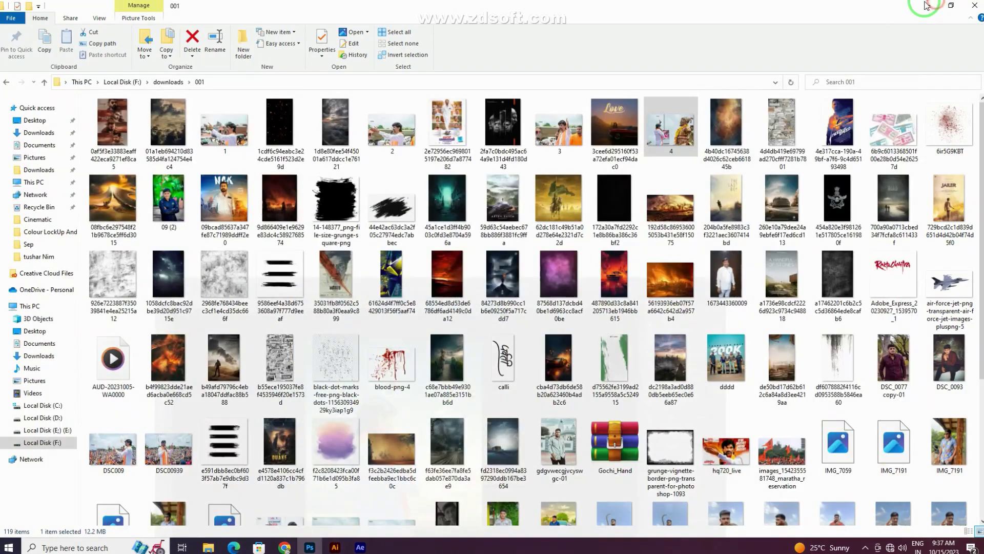
mouse_move(113, 446)
mouse_down()
mouse_move(313, 541)
mouse_move(477, 280)
mouse_move(469, 279)
mouse_up()
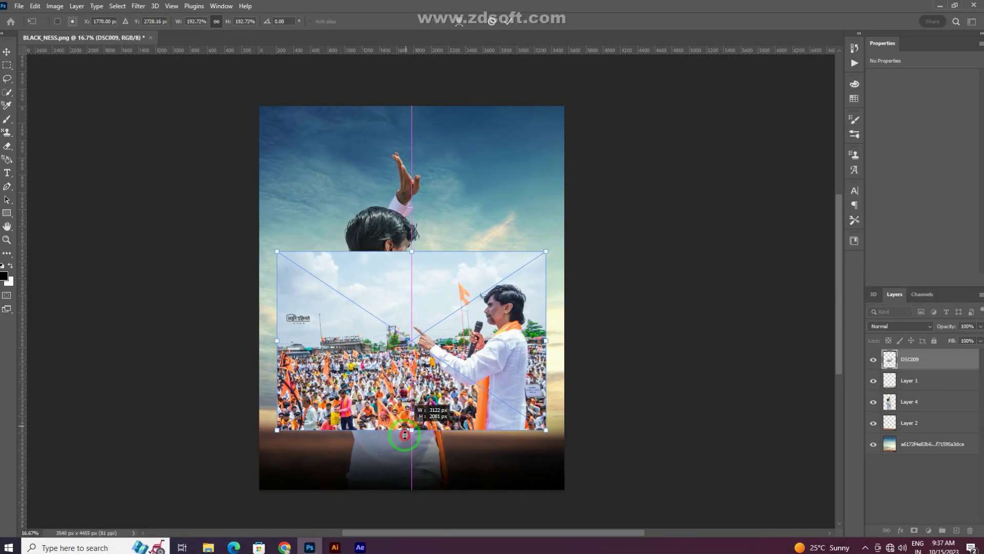
Commit the DSC009 crowd photo and lasso-cut the crowd onto its own Layer 5
click(7, 78)
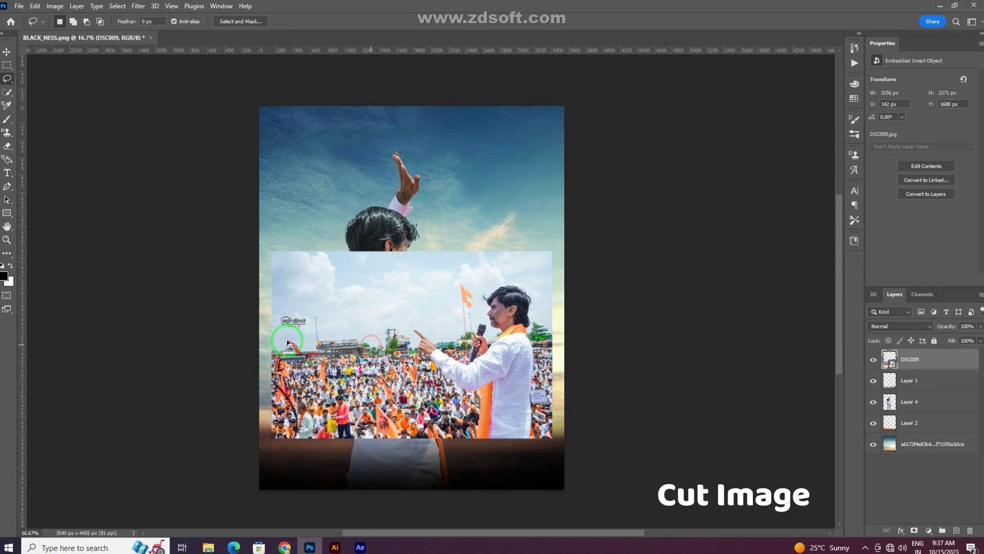
drag(290, 287, 384, 342)
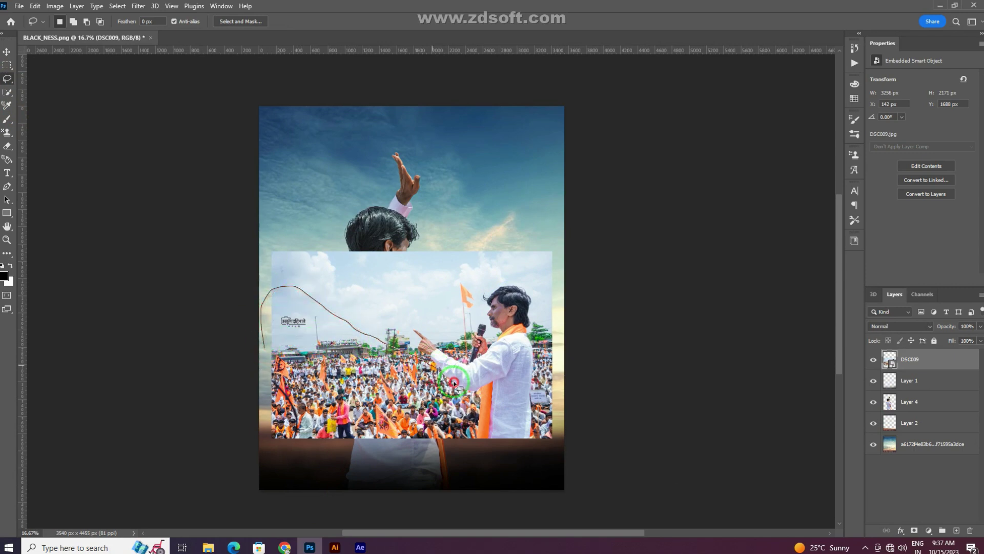
drag(288, 474, 365, 328)
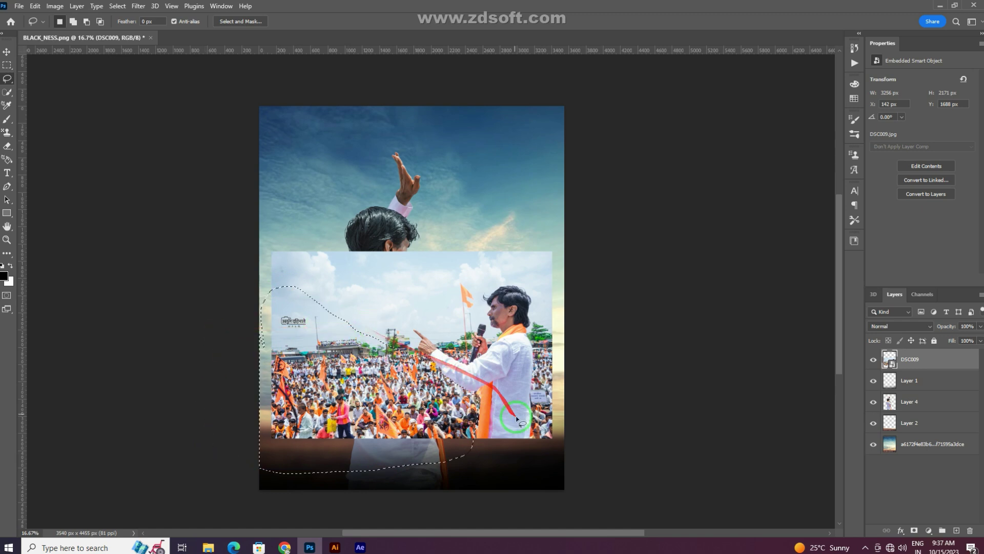
click(932, 380)
click(6, 51)
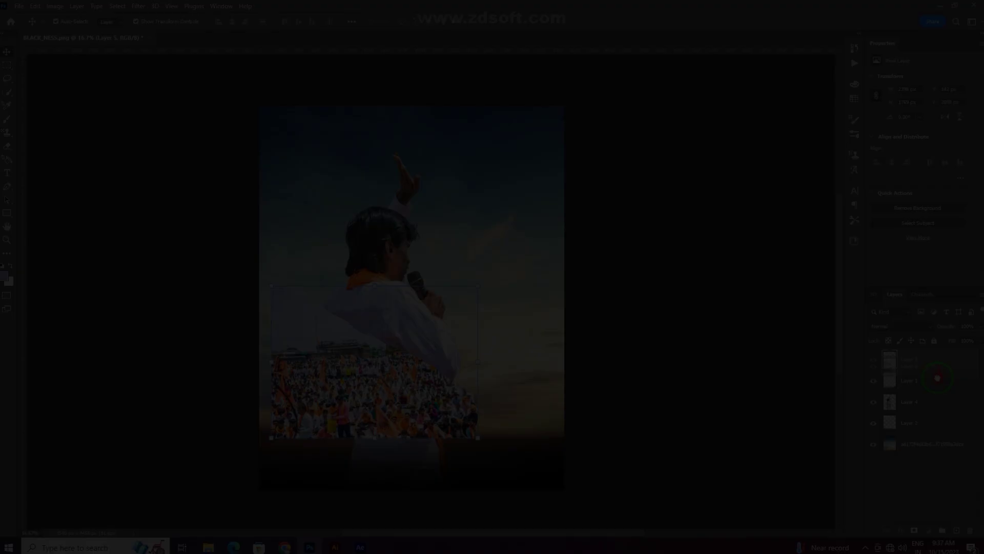
Place the crowd layer beneath the man and scale it across the poster bottom
drag(909, 360, 909, 413)
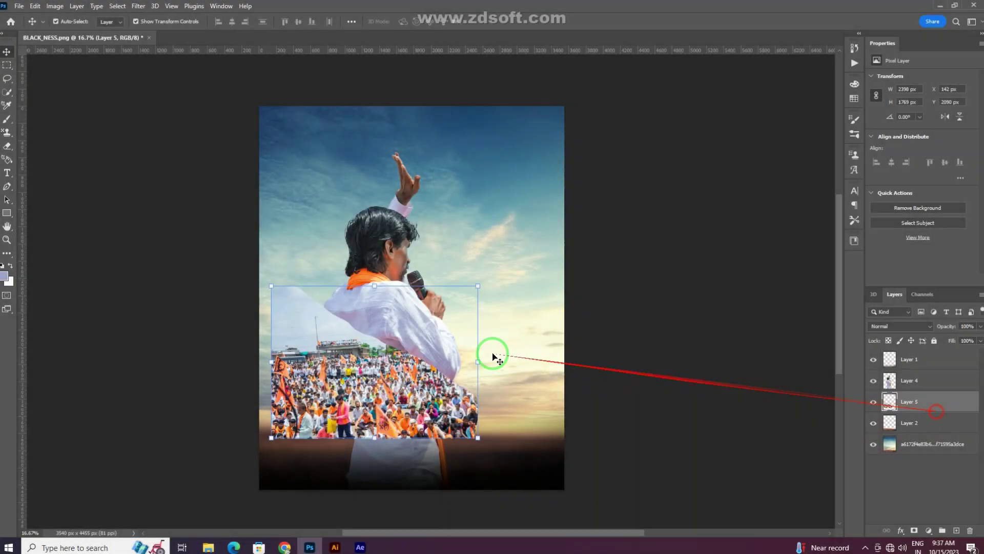
key(ctrl+t)
drag(374, 294, 382, 205)
drag(459, 349, 491, 372)
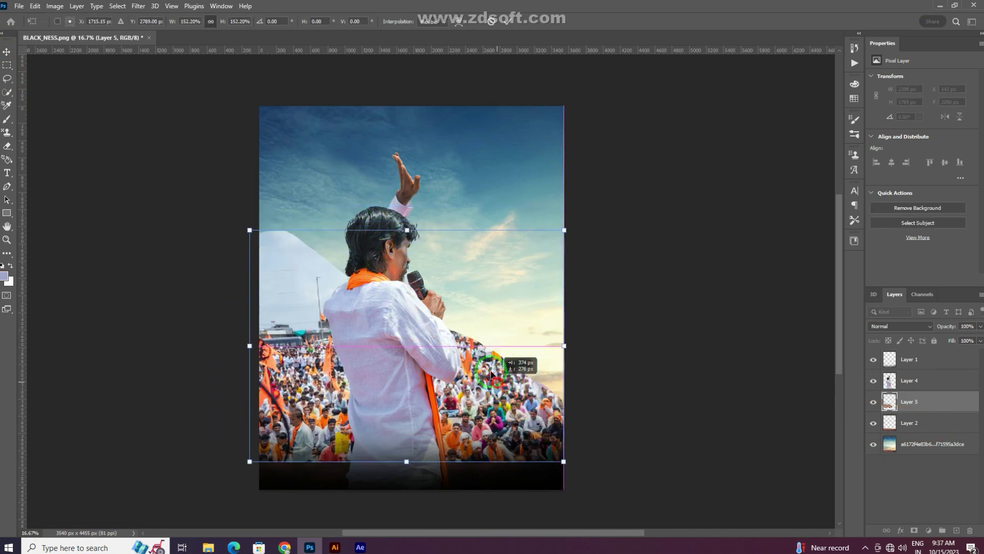
drag(408, 232, 368, 266)
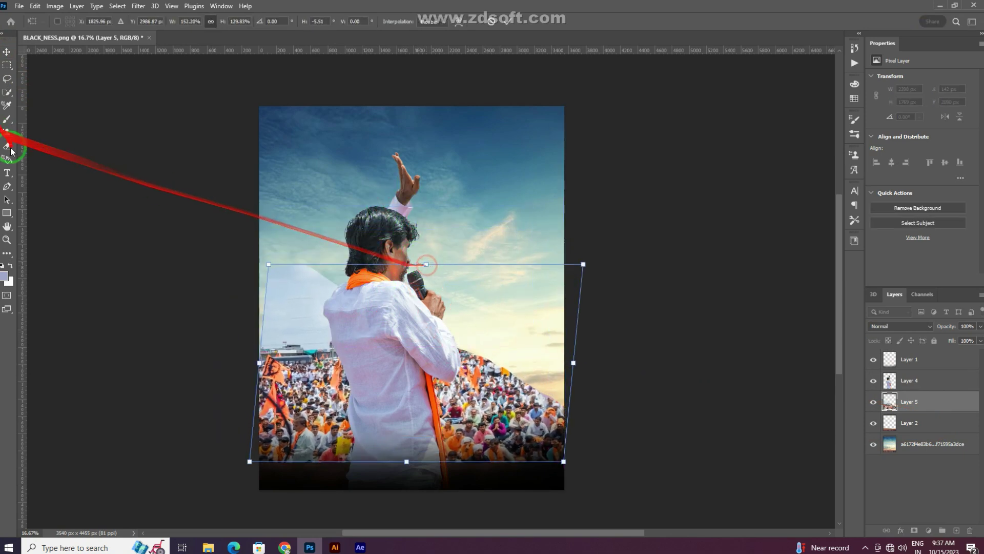
key(Return)
Softly erase the hazy sky above the crowd and its hard bottom edge
mouse_move(264, 231)
mouse_down()
mouse_move(253, 290)
mouse_move(300, 268)
mouse_move(358, 319)
mouse_move(609, 387)
mouse_move(546, 365)
mouse_up()
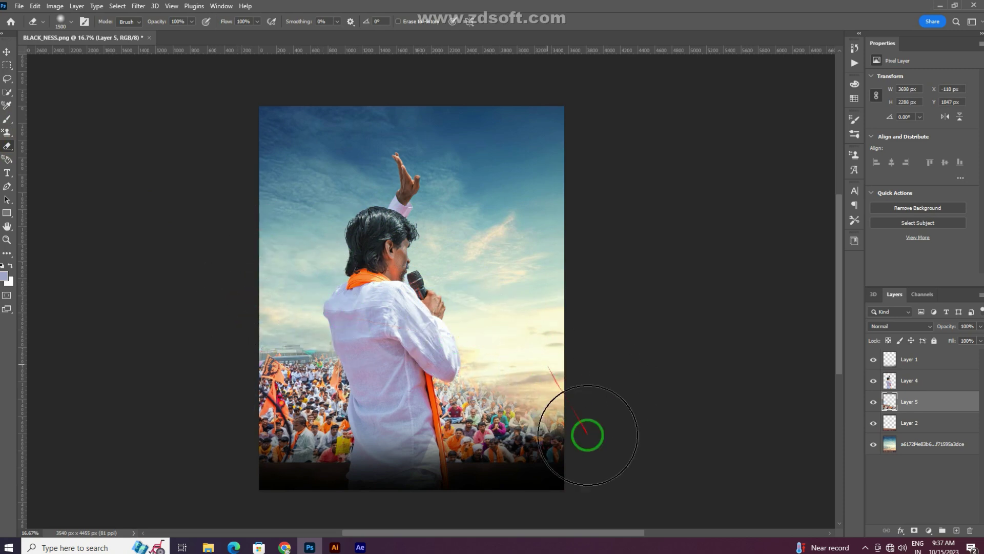
key(bracketright)
key(bracketright)
drag(523, 510, 246, 496)
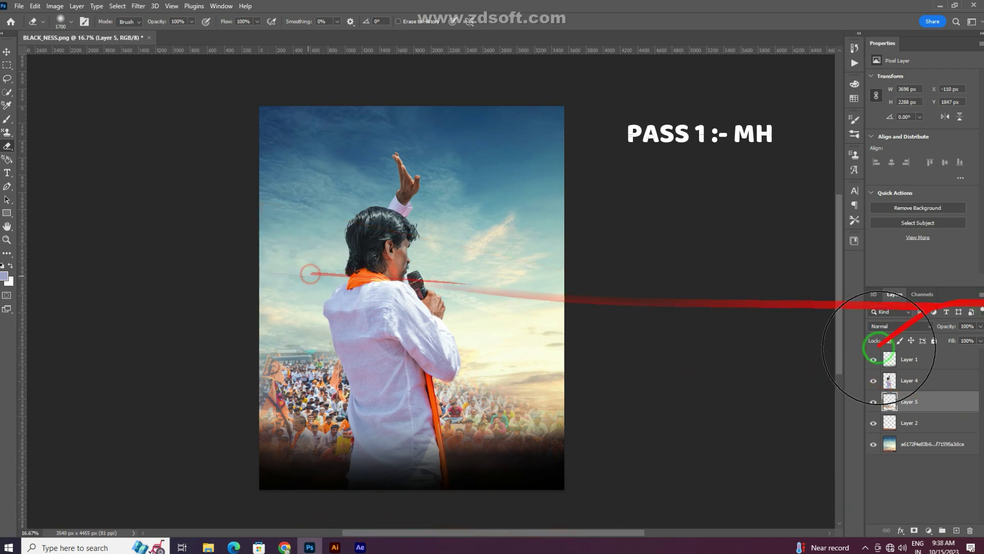
click(7, 51)
Apply Camera Raw to the man's Layer 4: Exposure +0.70, Clarity +26, Noise Reduction 46
click(660, 206)
click(388, 230)
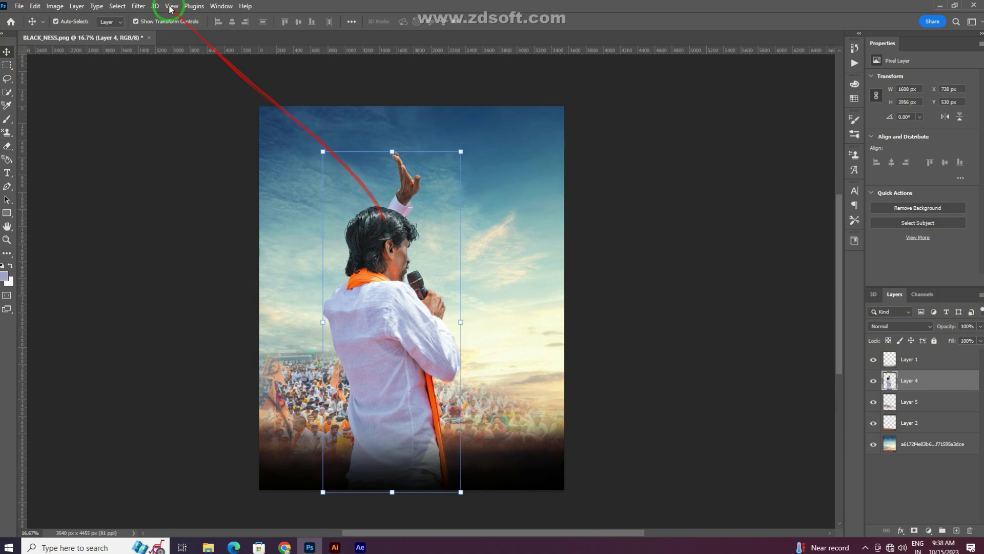
click(139, 6)
click(159, 83)
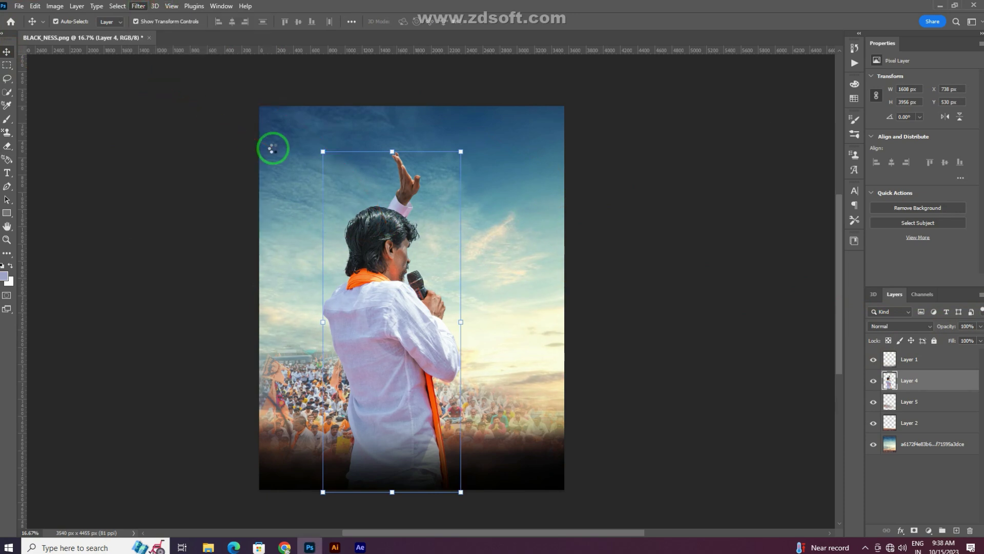
click(374, 188)
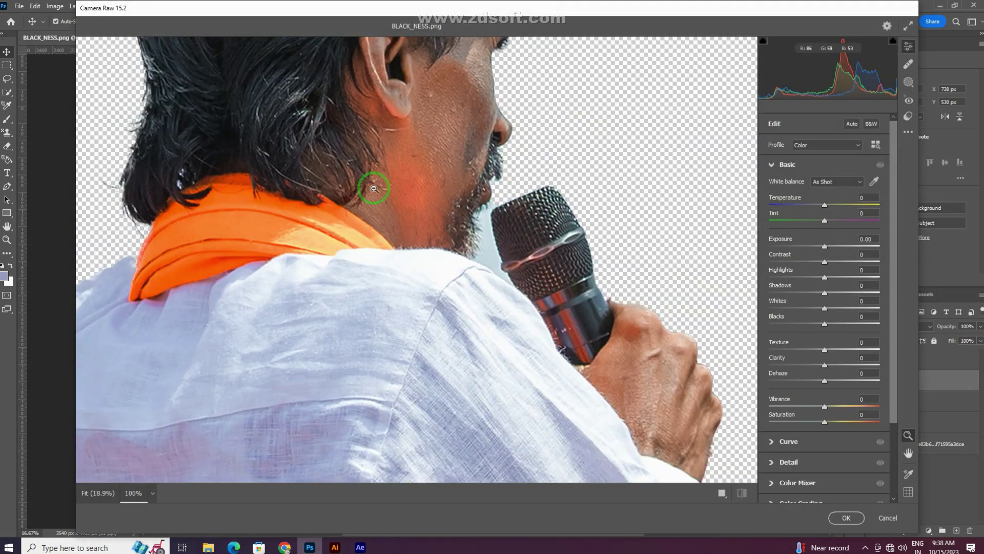
drag(489, 133, 484, 263)
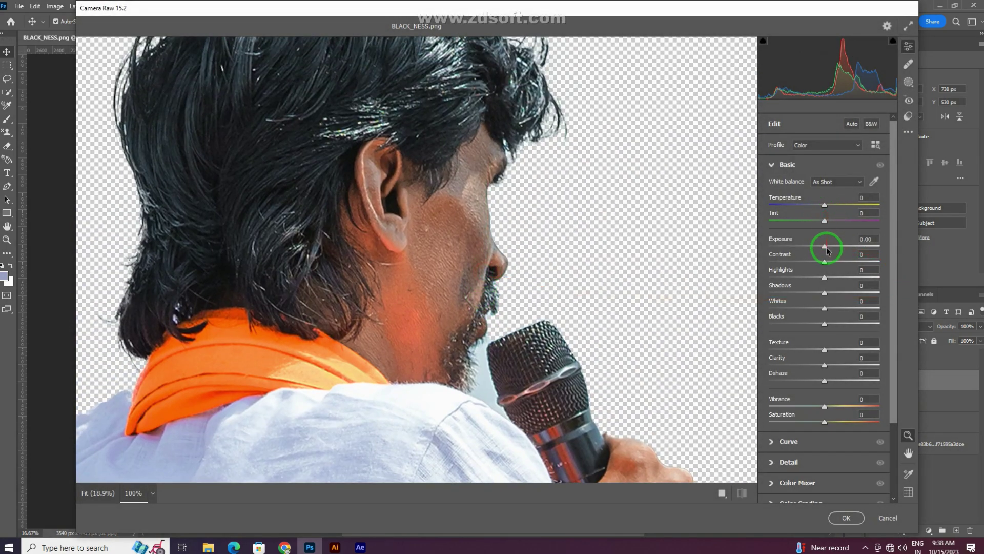
drag(826, 249, 834, 258)
drag(832, 366, 839, 366)
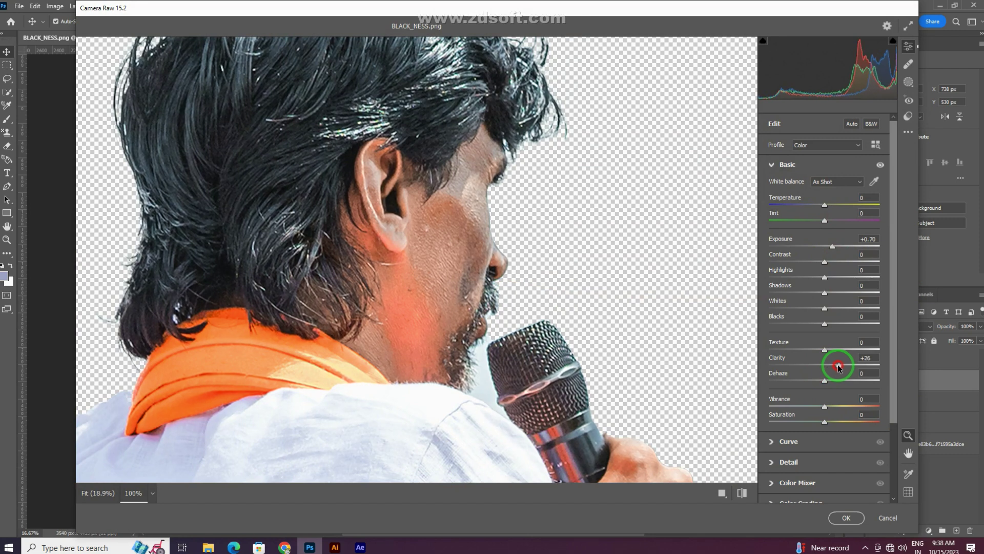
click(780, 464)
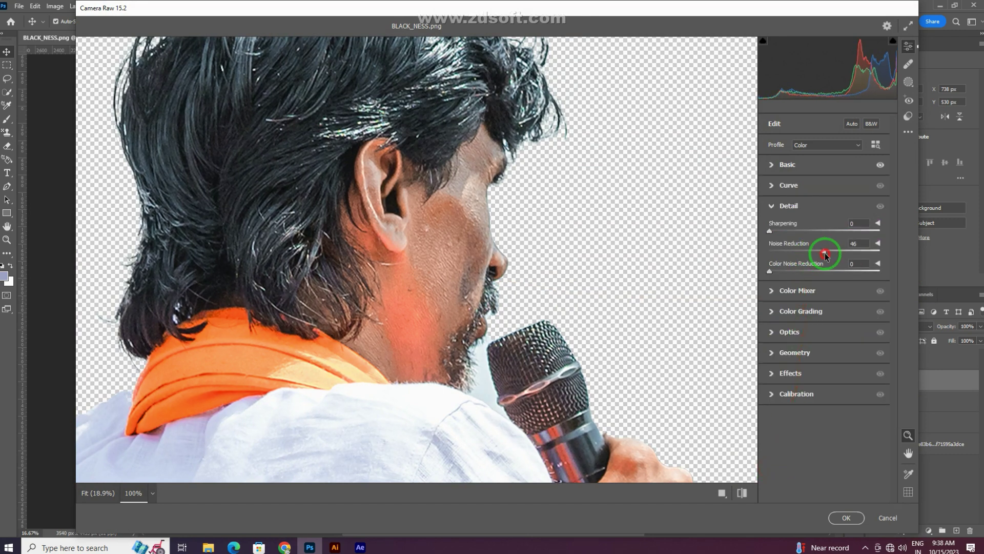
key(Return)
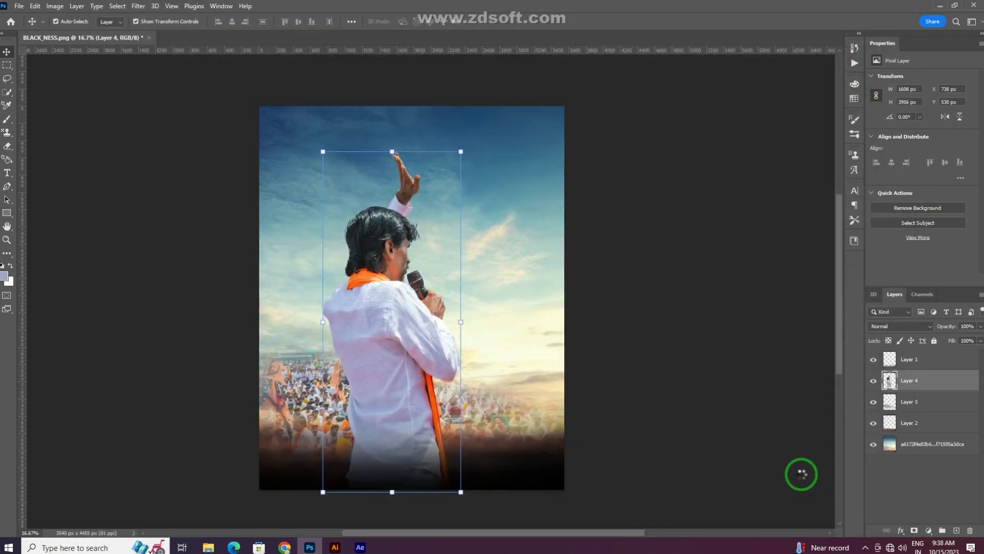
Give Layer 4's man a white Inner Shadow at 66% opacity and 67 px size
click(900, 531)
click(942, 464)
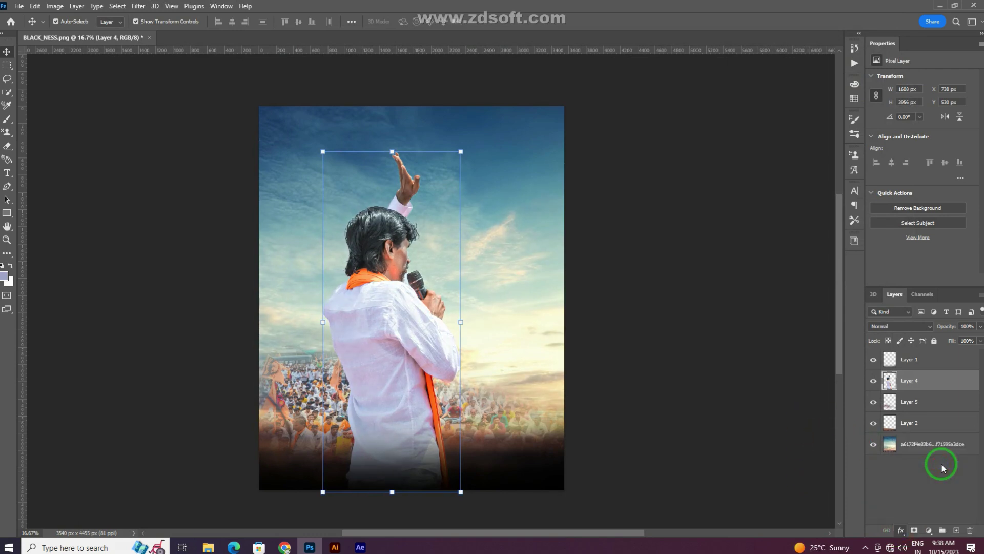
click(739, 236)
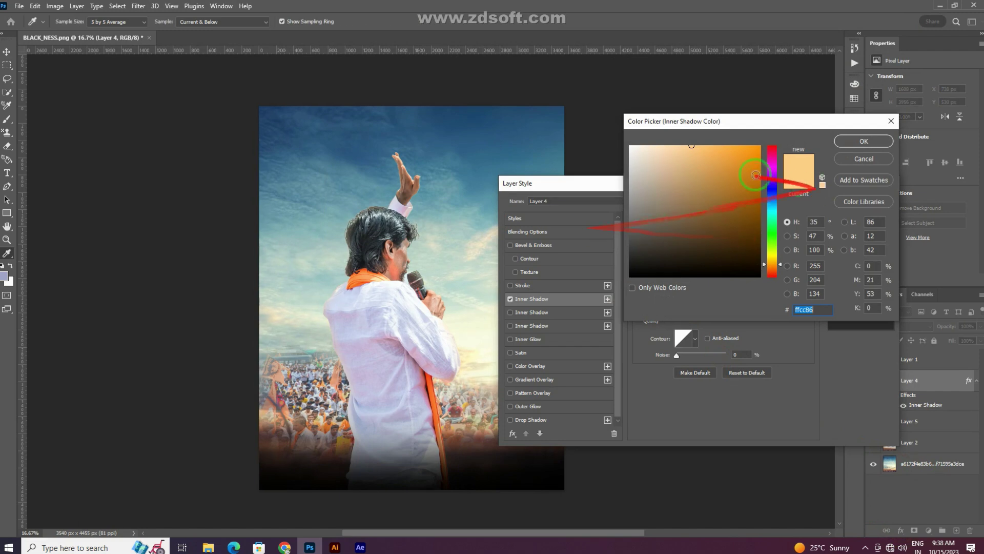
key(Return)
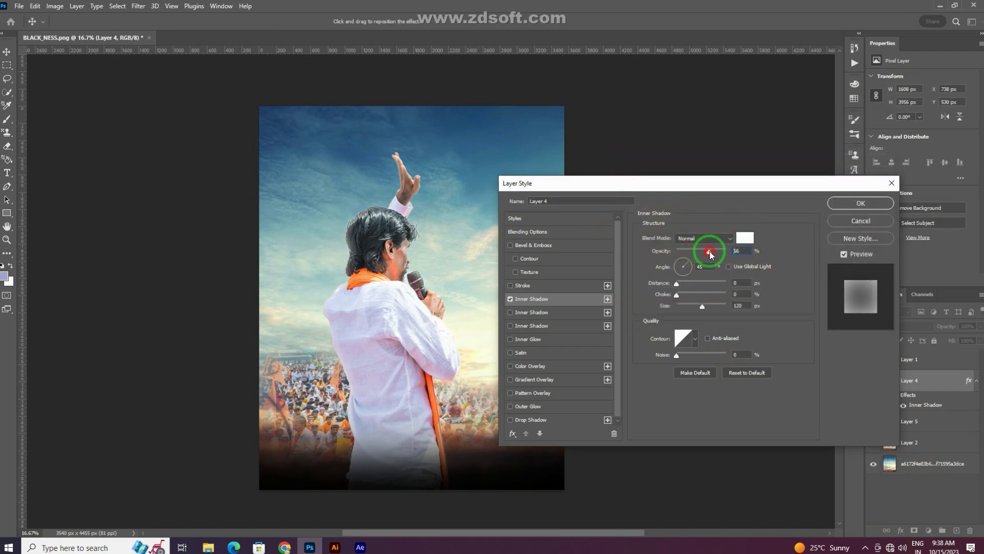
key(Return)
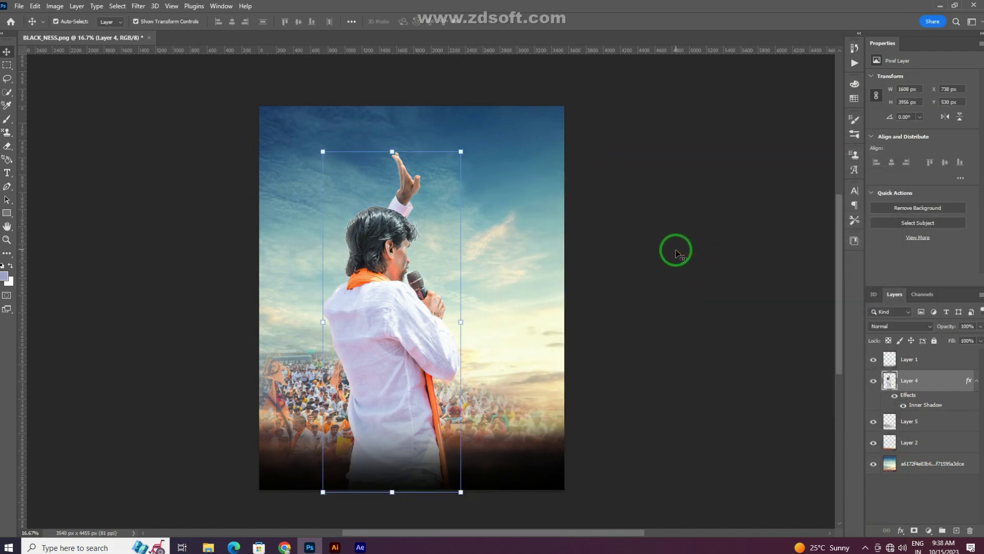
click(903, 530)
click(949, 474)
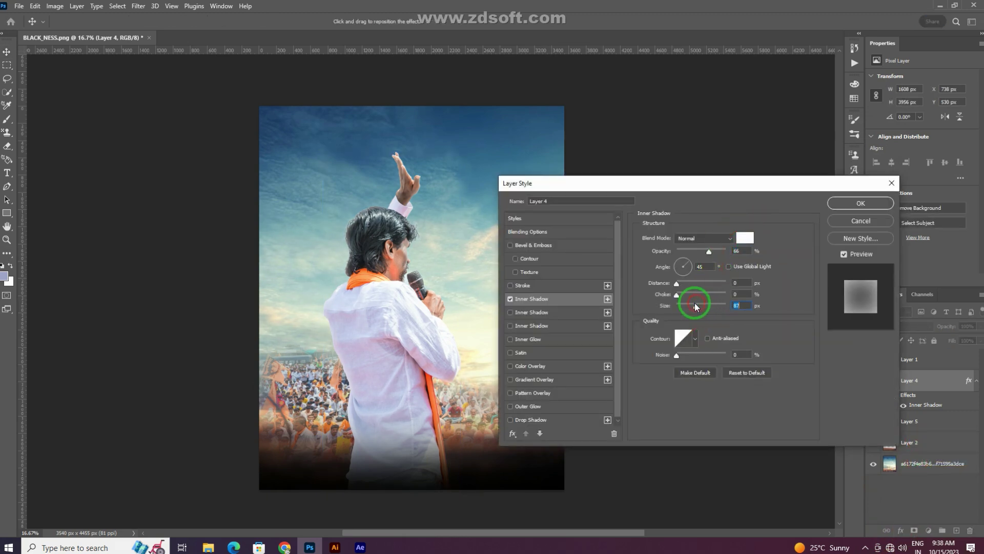
key(Return)
click(739, 214)
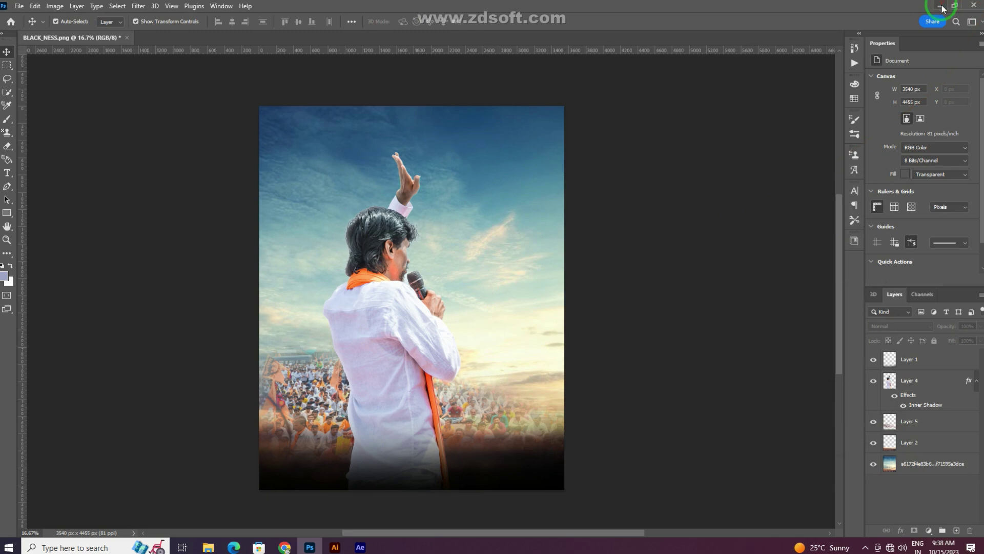
Type the white title वादळ and scale it up about 265%
click(7, 174)
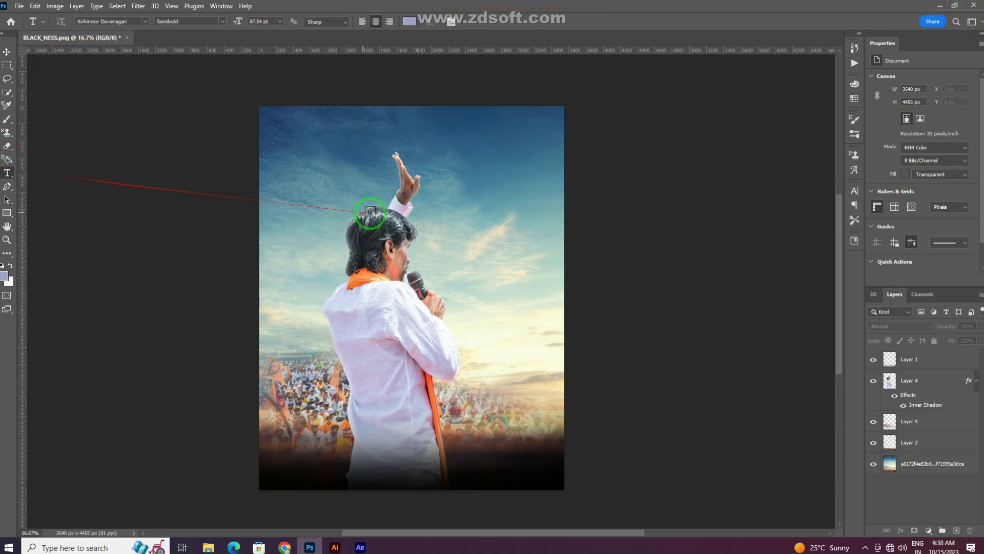
click(146, 21)
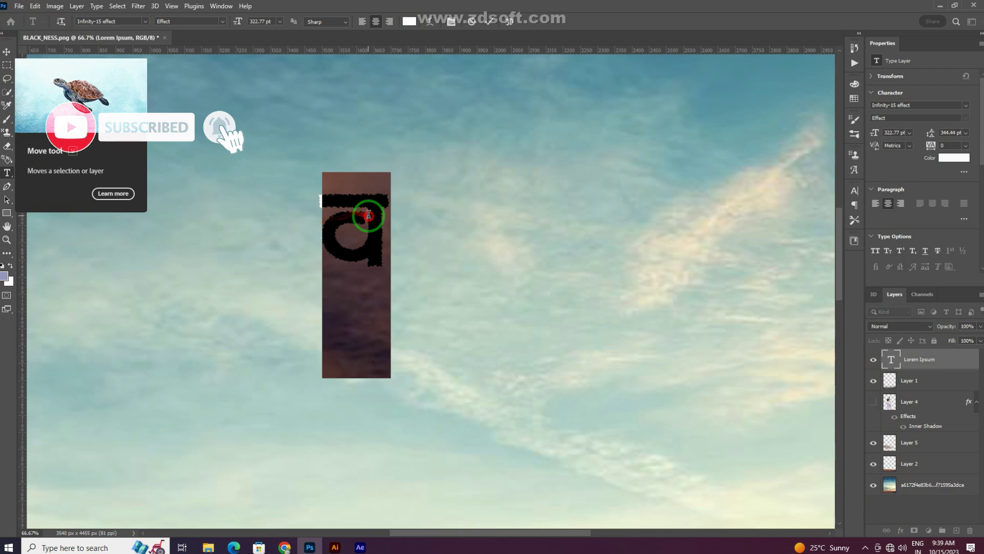
click(382, 215)
text(ाद)
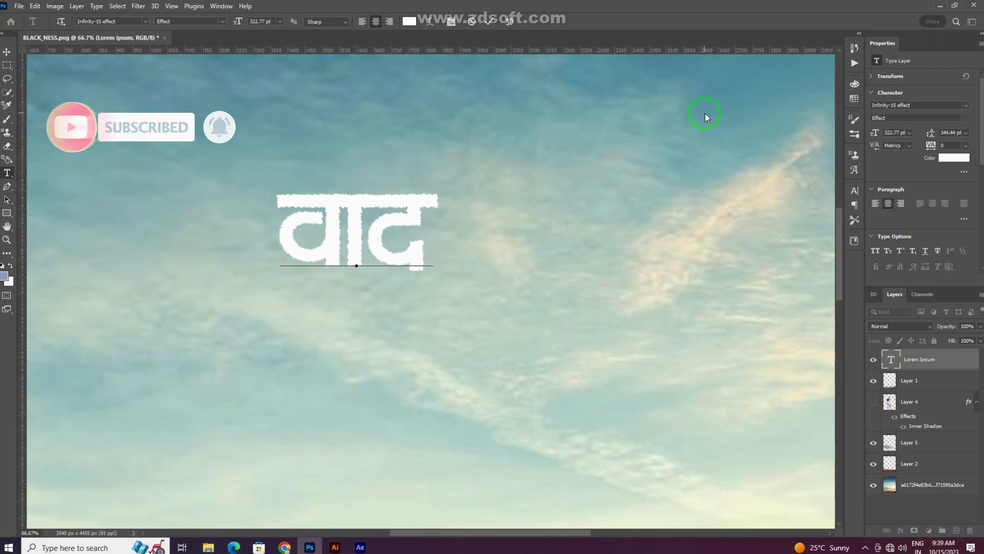
text(ळ)
key(ctrl+minus)
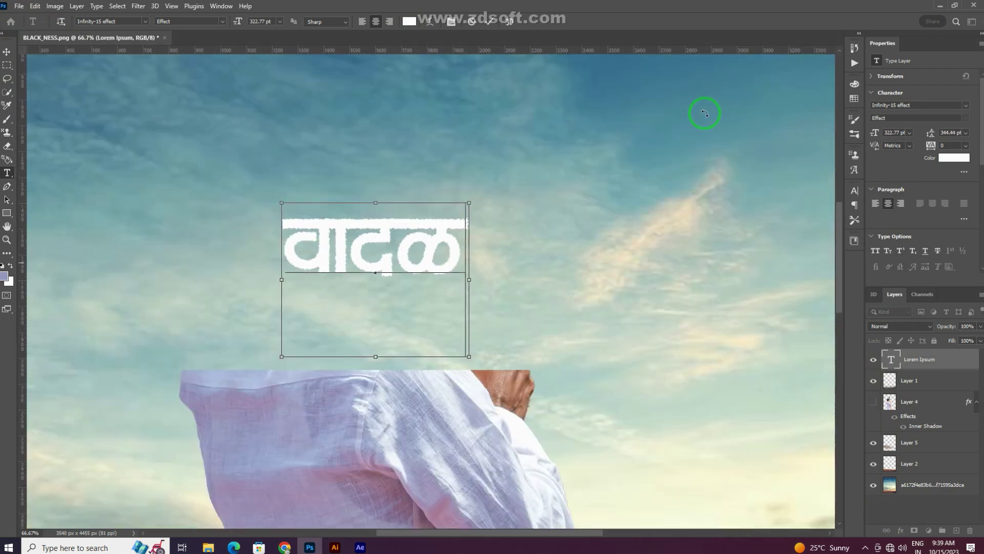
key(ctrl+minus)
key(ctrl+minus)
key(ctrl+minus)
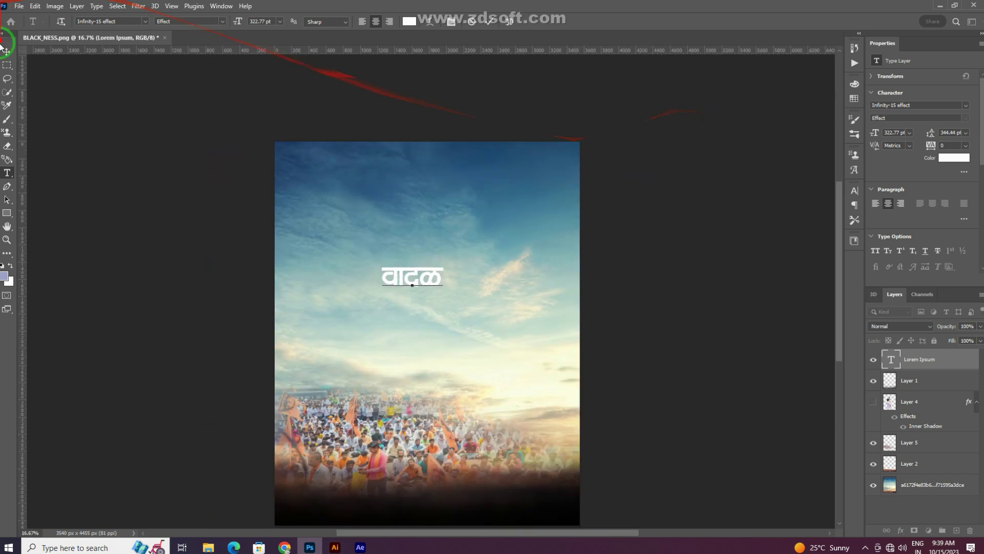
click(7, 51)
mouse_move(412, 261)
mouse_down()
mouse_move(428, 178)
mouse_move(451, 186)
mouse_up()
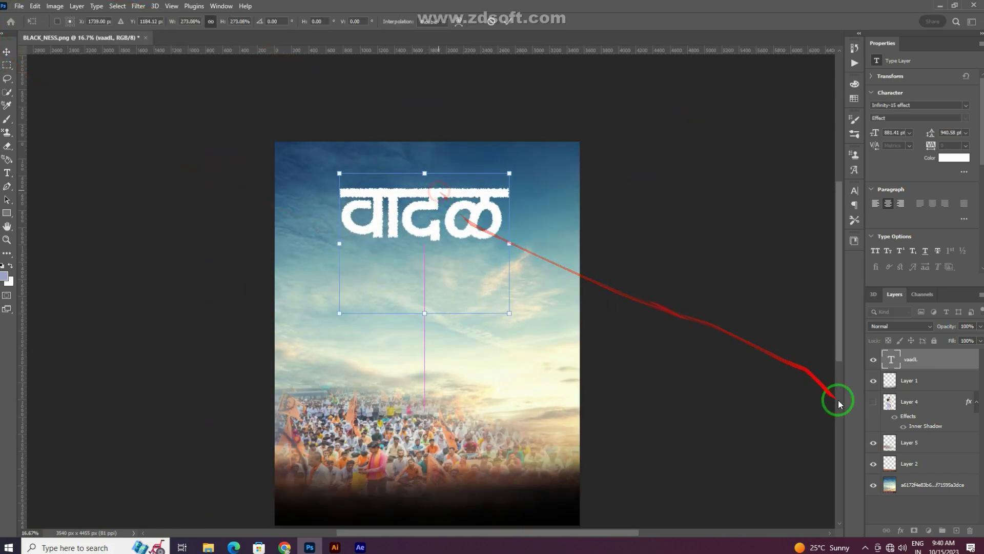
Rasterize the vaadL title layer, show the man's Layer 4, and place the title beneath it
right_click(916, 359)
click(841, 236)
click(869, 400)
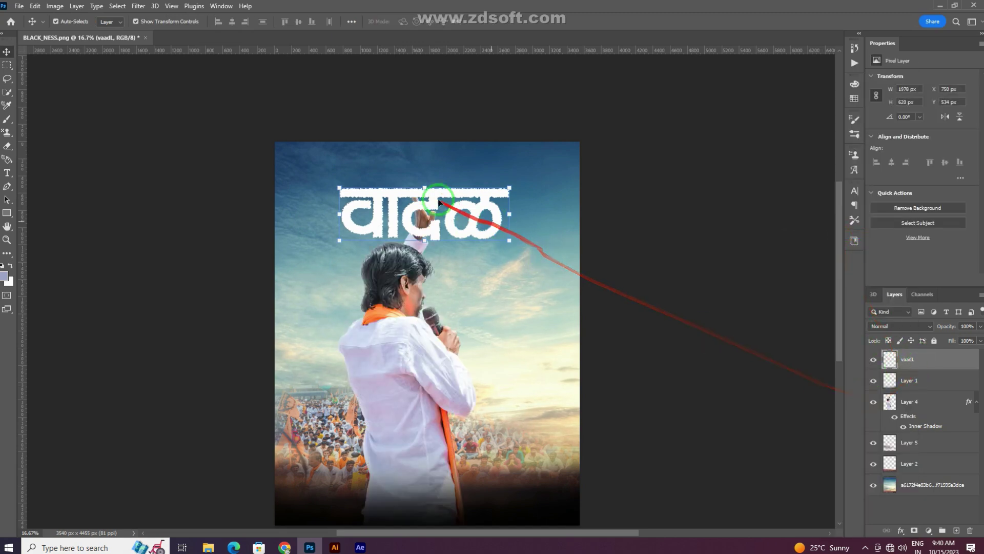
drag(912, 359, 912, 433)
Enlarge the title to 126%, centre it near the top, and nudge the man slightly
drag(436, 185, 451, 179)
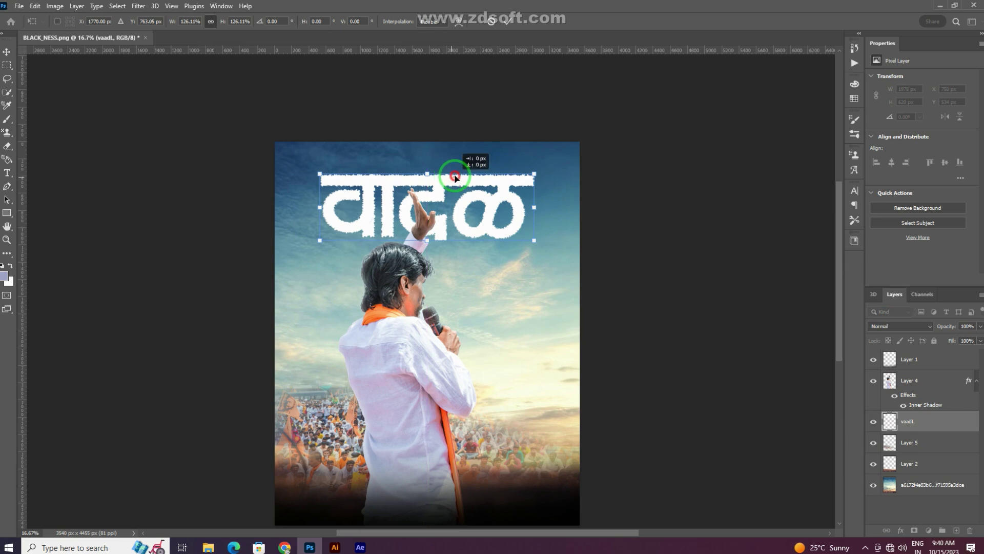
drag(455, 178, 455, 174)
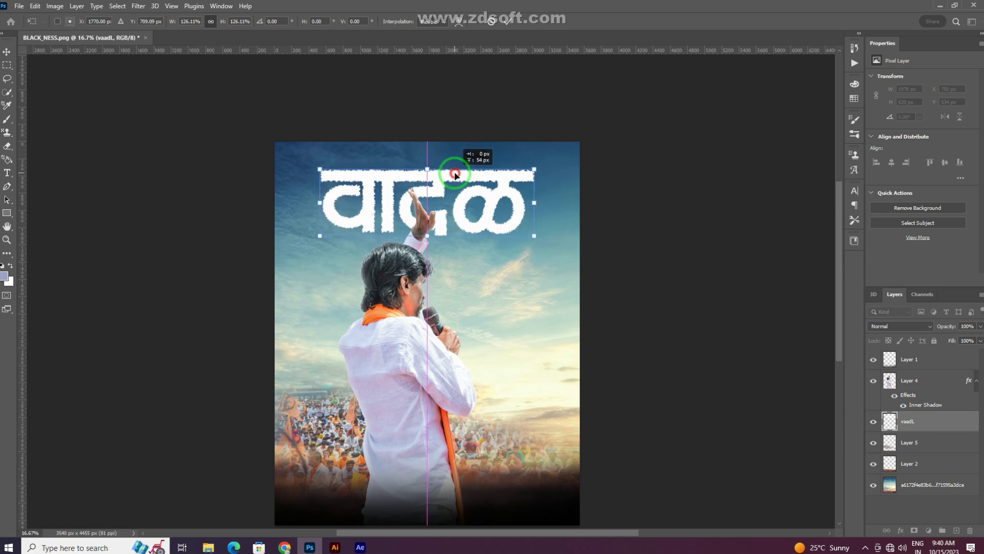
drag(456, 175, 457, 176)
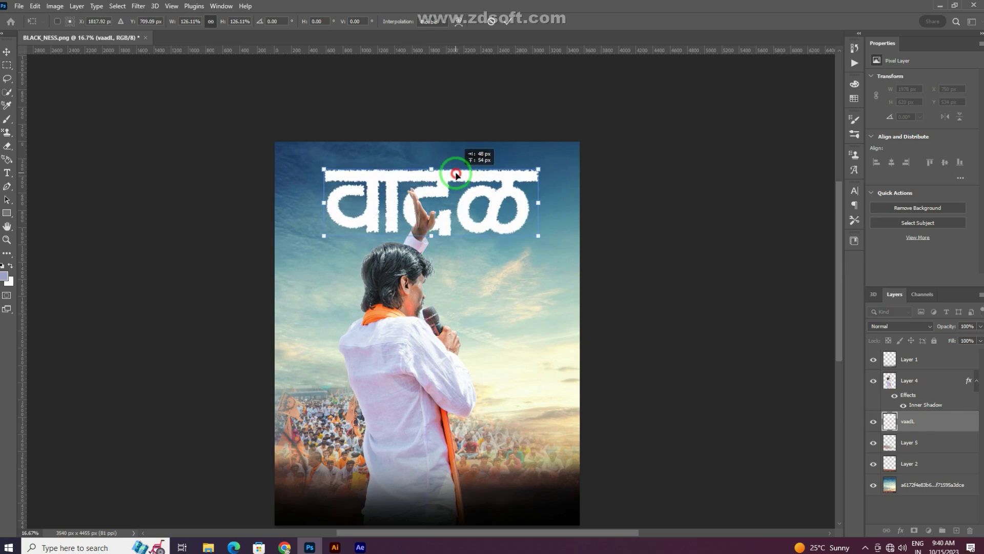
key(Return)
drag(406, 316, 399, 317)
drag(499, 169, 493, 175)
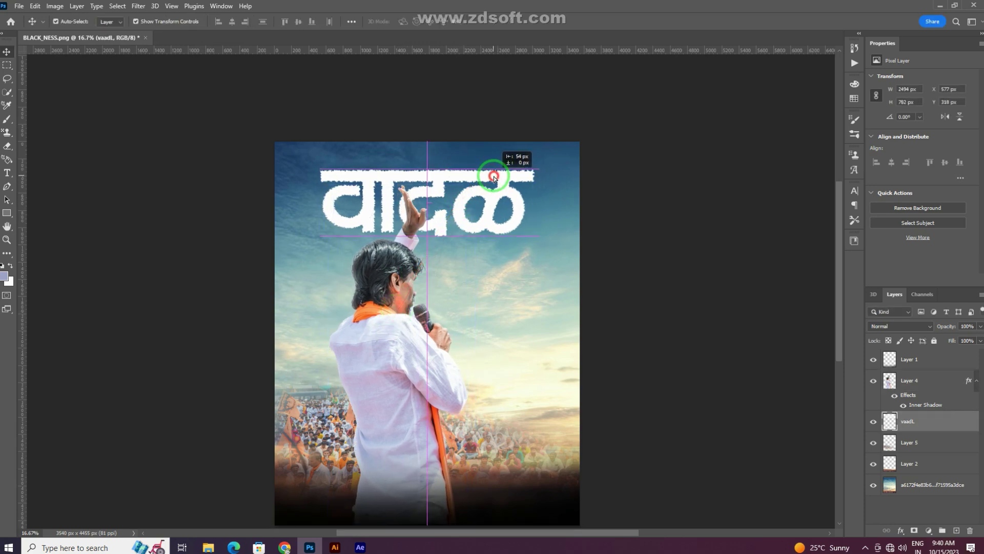
click(598, 196)
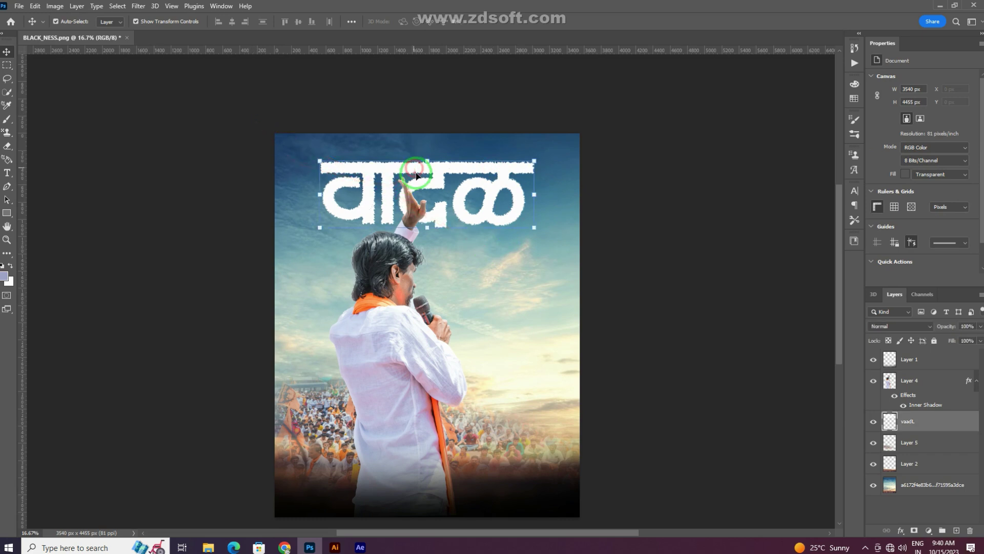
Load and expand the man's outline selection over the वादळ title layer, then deselect
ctrl+click(451, 328)
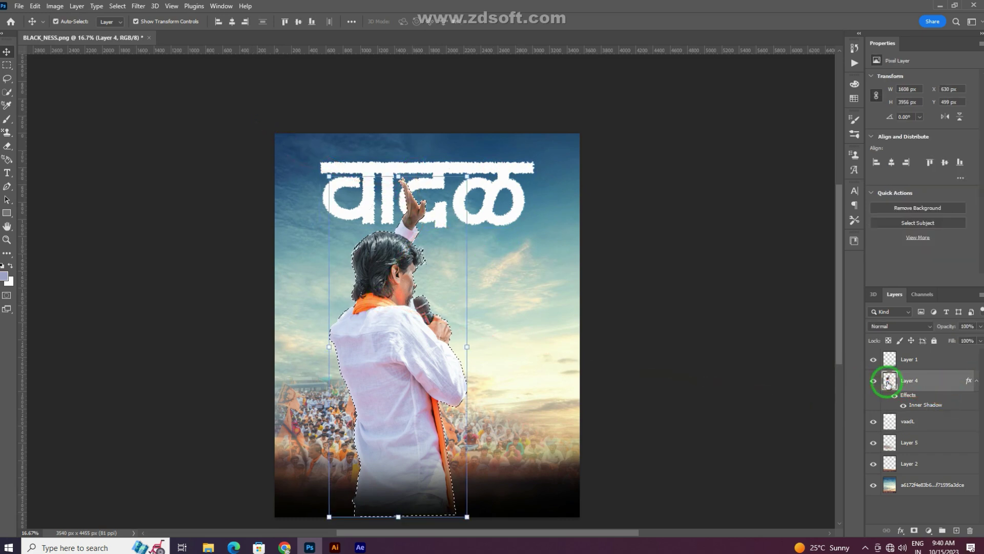
click(136, 5)
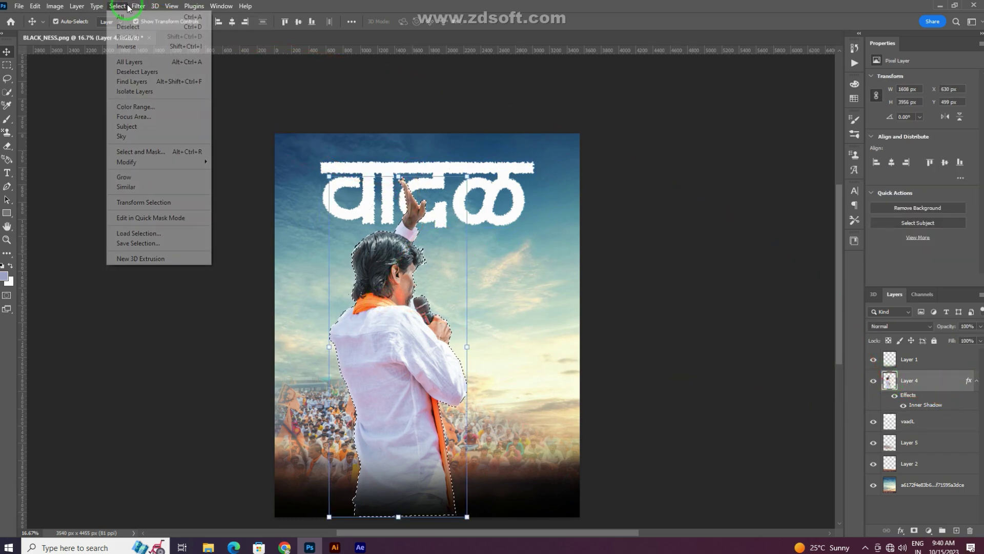
mouse_move(128, 162)
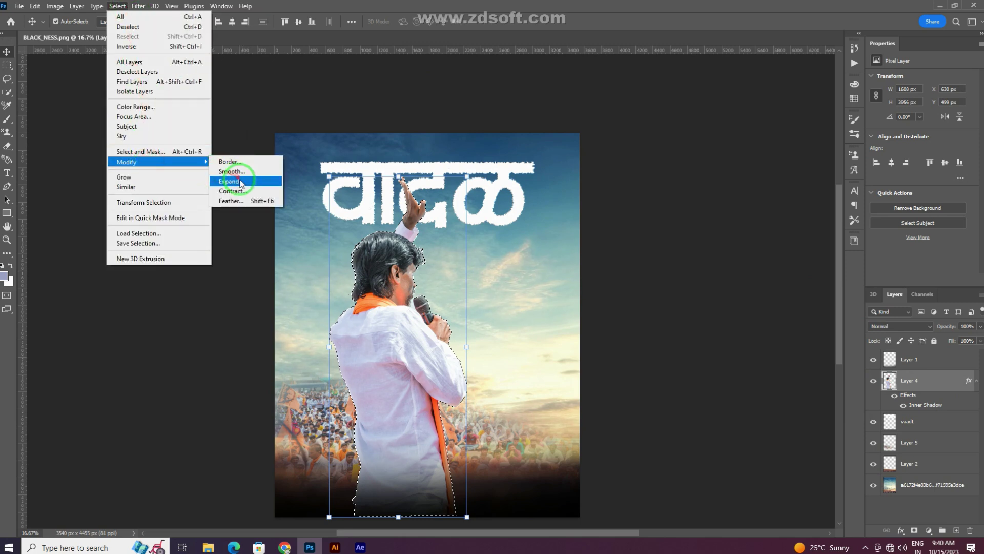
click(229, 181)
key(Return)
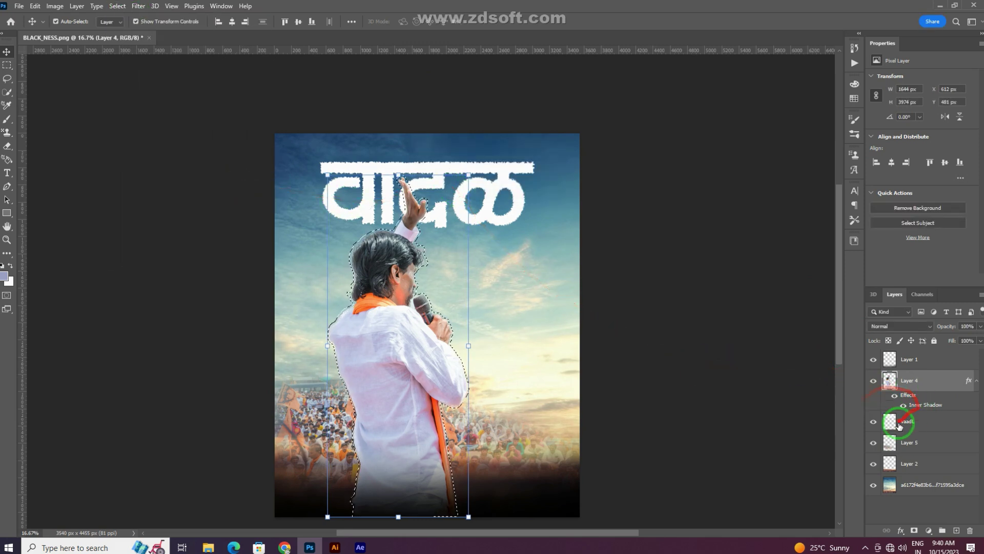
click(900, 425)
click(6, 65)
click(427, 138)
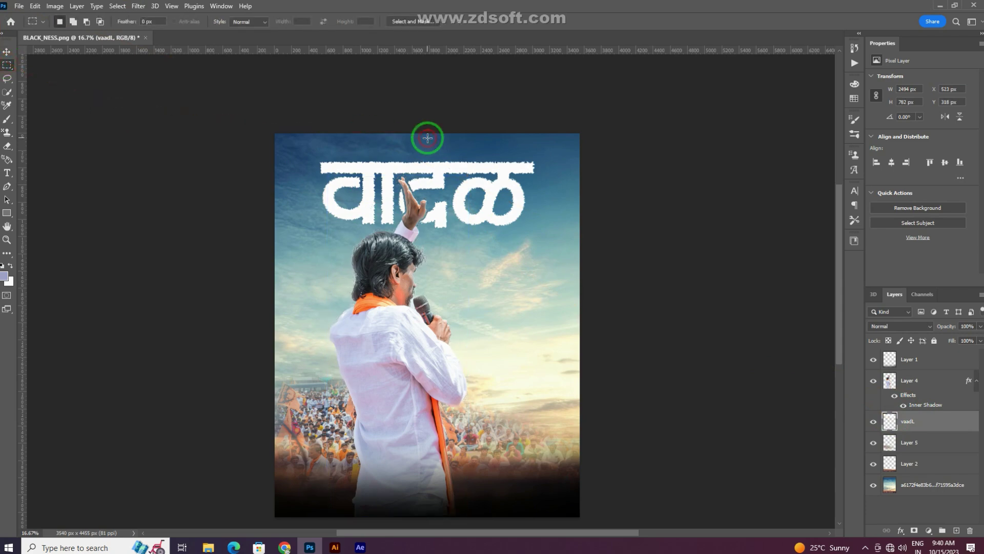
Zoom in on the poster's top and start a new text layer at the top-left
key(ctrl+plus)
drag(424, 203, 427, 369)
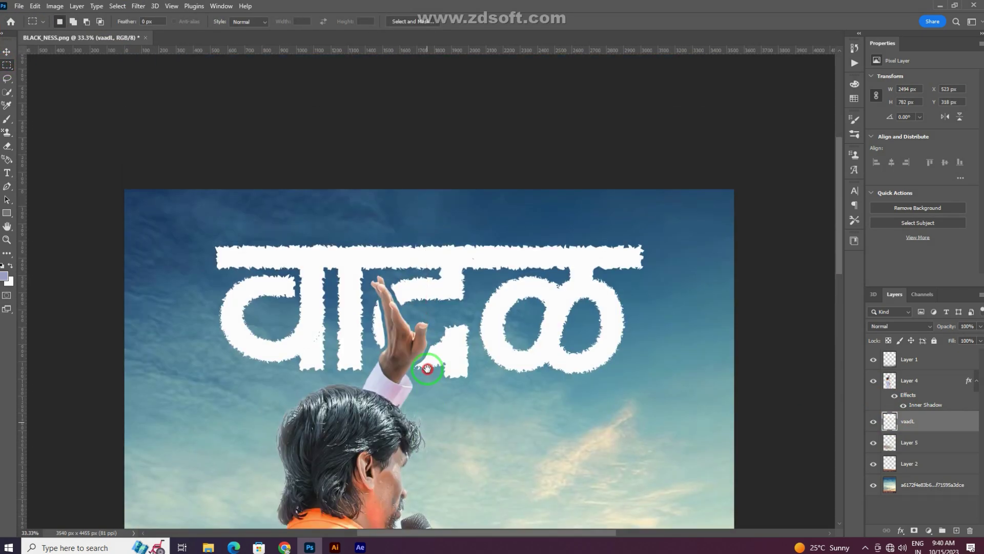
click(7, 173)
click(180, 214)
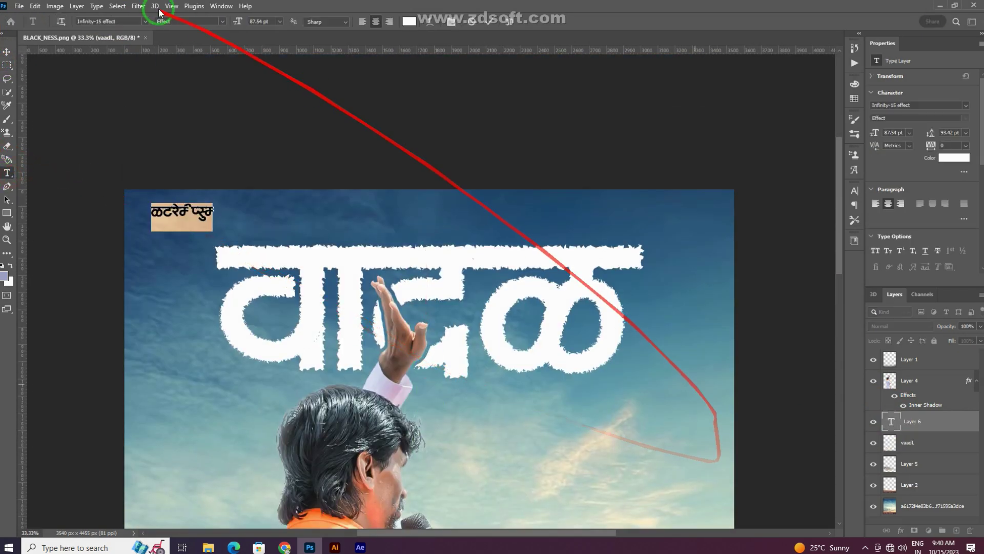
Type the tagline अक्ख सरकार फिरून टाकणारं in Kohinoor Devanagari Semibold and centre it above the title
click(147, 23)
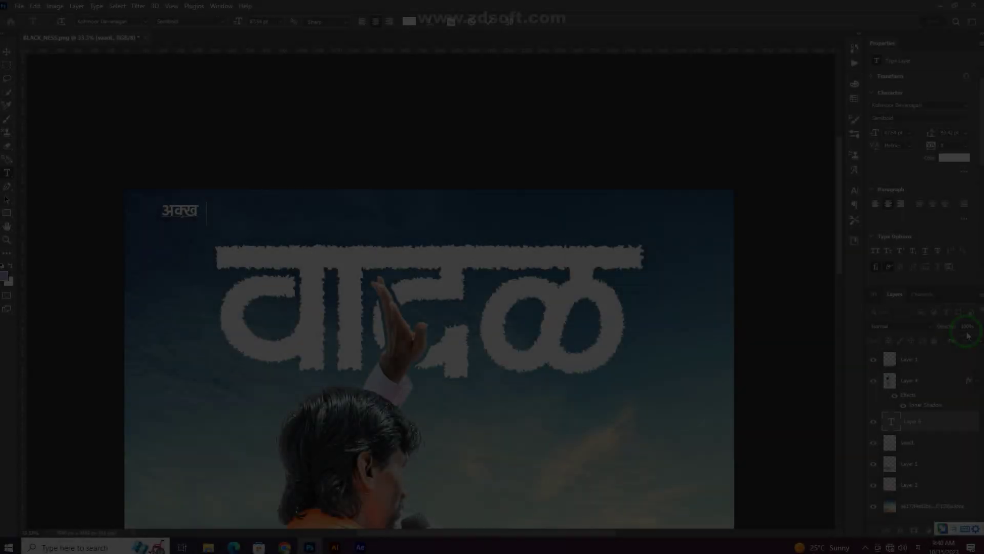
text(rkar f)
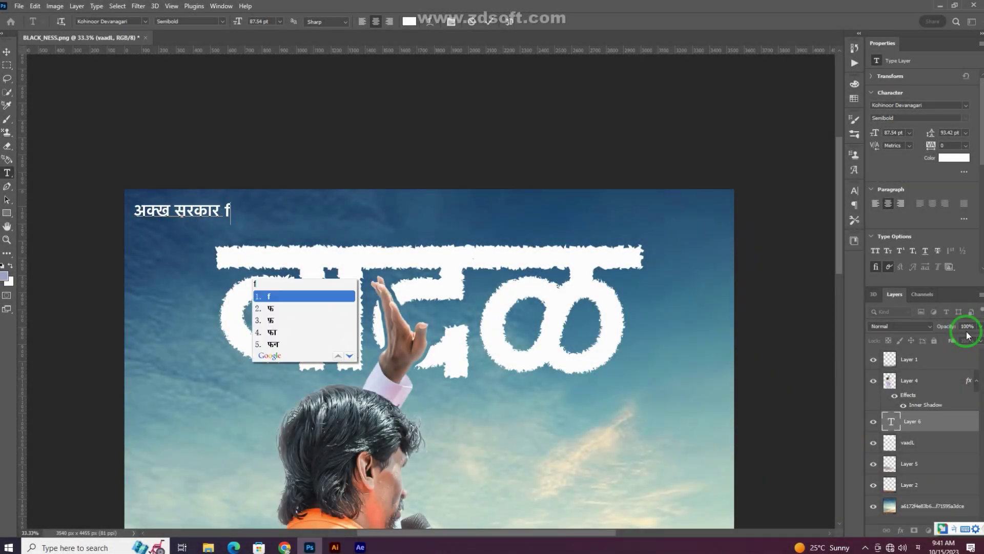
text(urn)
key(BackSpace)
key(BackSpace)
key(BackSpace)
text(irun t)
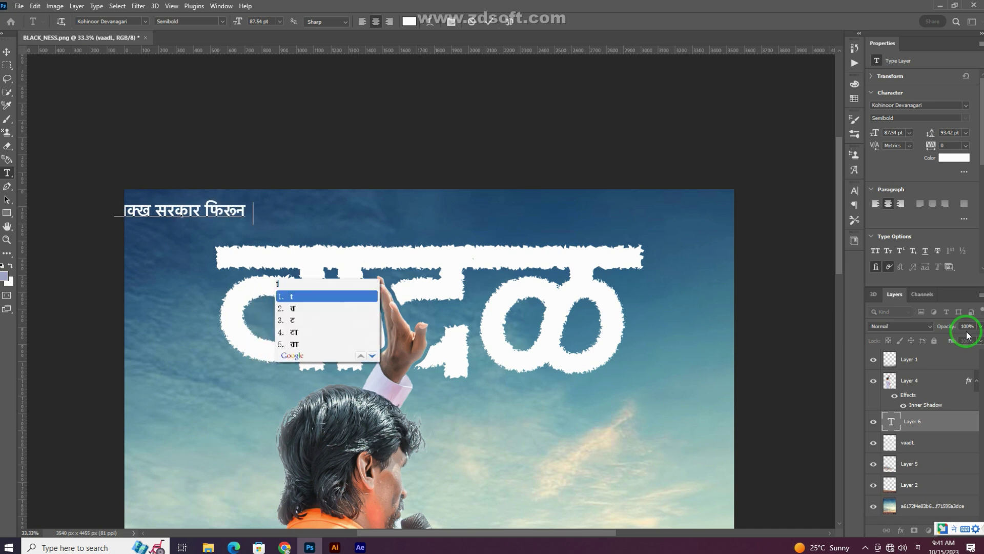
text(aknar)
click(7, 52)
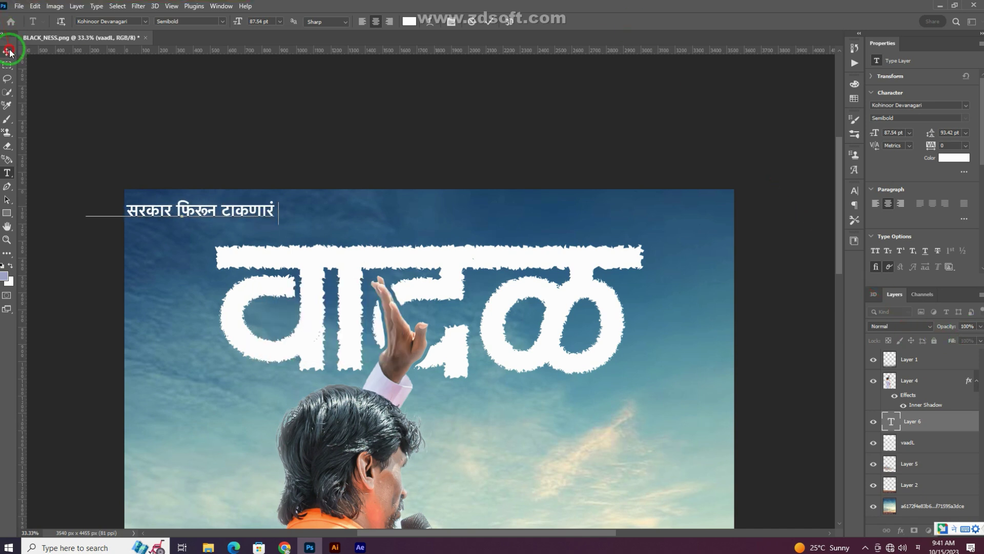
drag(237, 213, 485, 231)
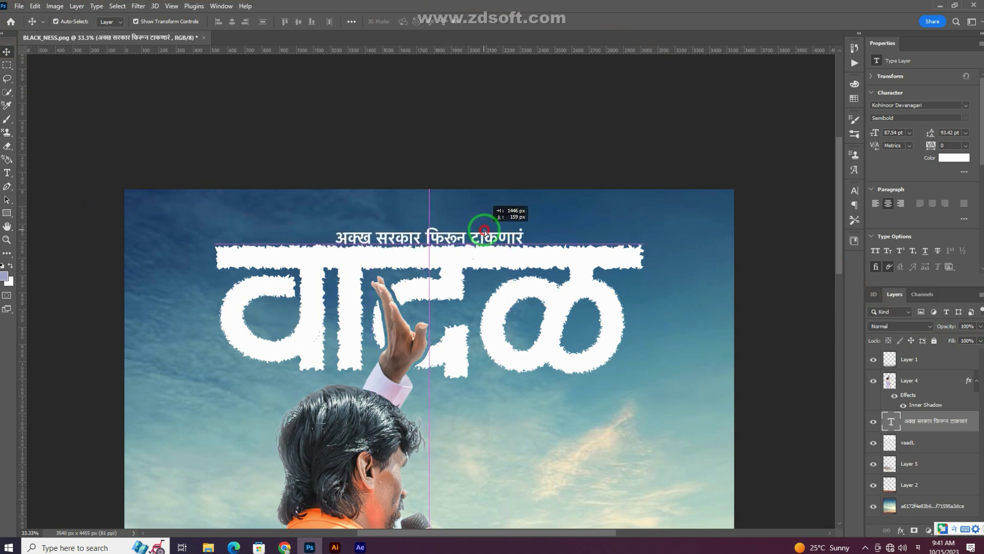
Add a Bevel & Emboss with an orange shadow colour to the वादळ title
click(534, 260)
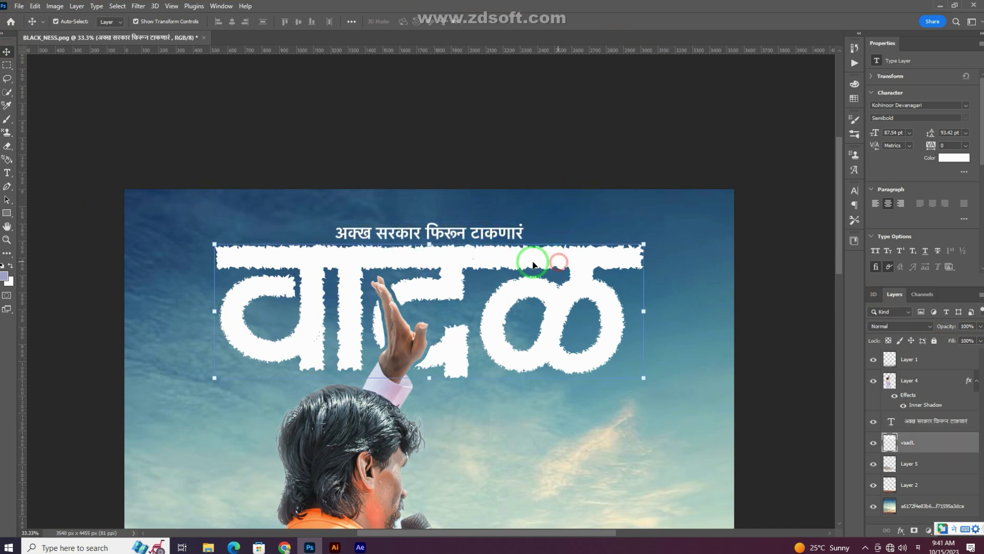
click(567, 163)
click(541, 273)
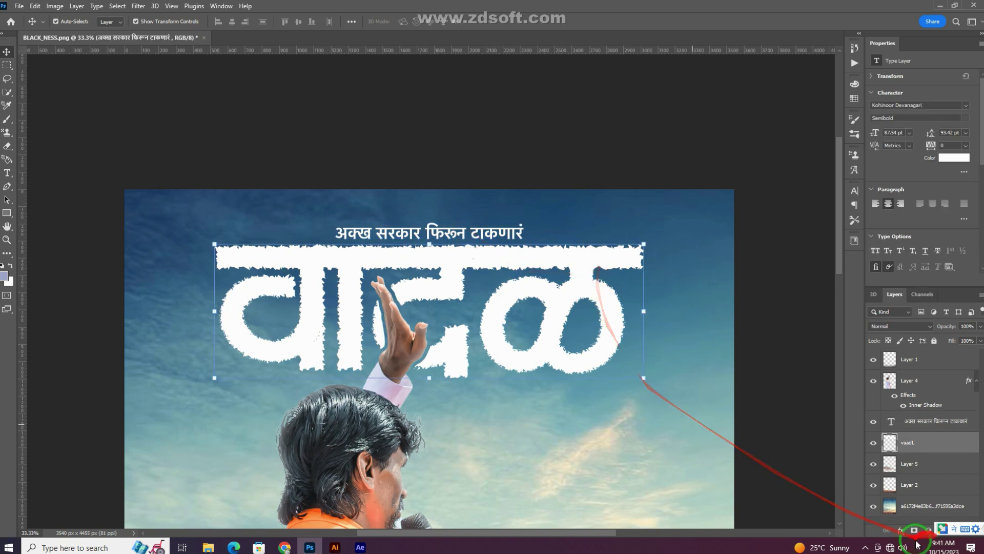
click(900, 531)
click(929, 447)
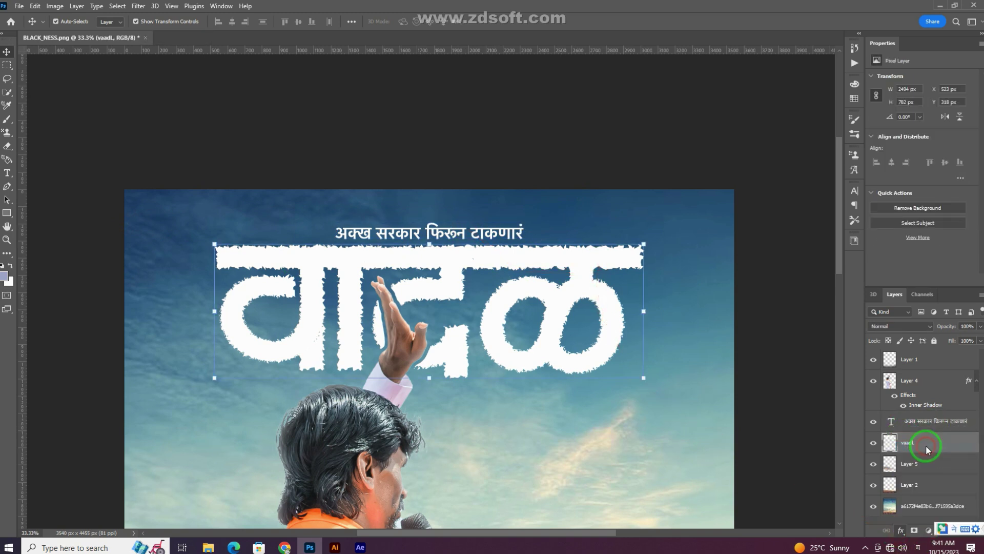
click(750, 397)
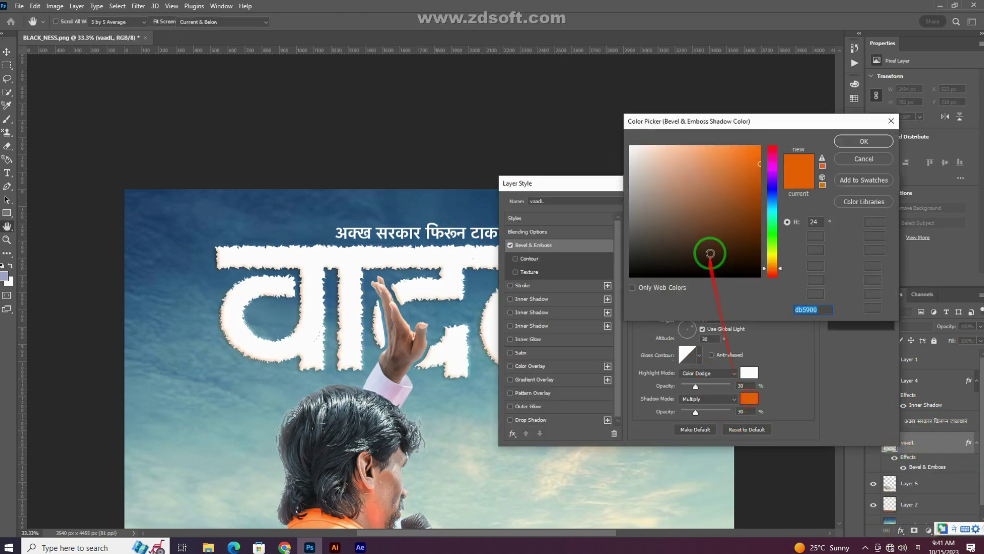
click(219, 230)
key(Return)
key(Return)
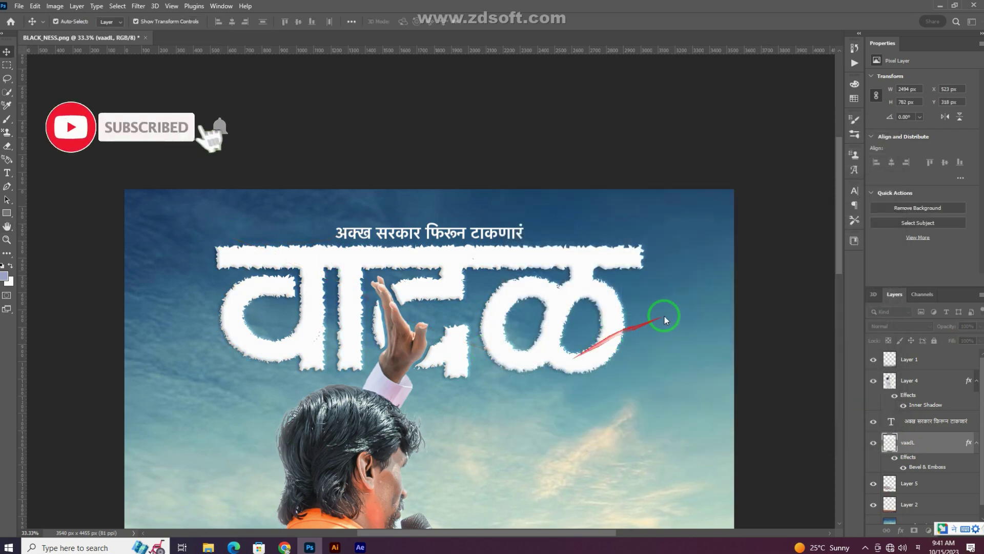
key(ctrl+minus)
key(ctrl+minus)
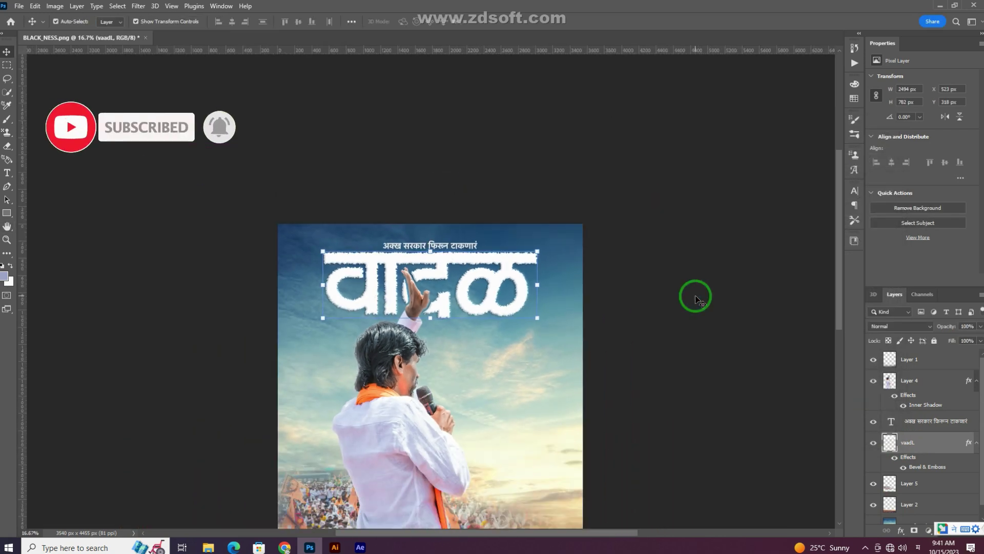
Type a white English hashtag of the leader's name and centre it along the poster's bottom
click(7, 172)
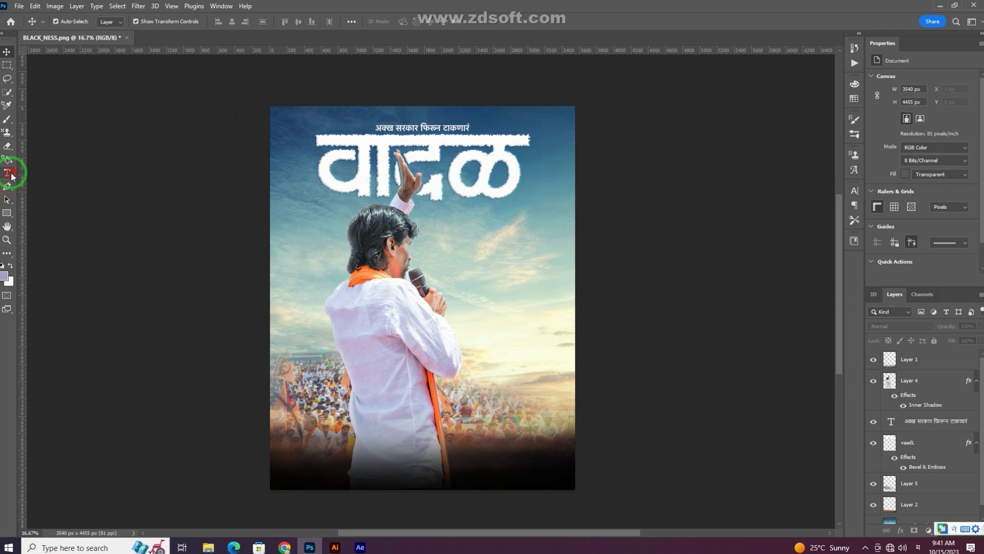
click(919, 549)
click(902, 418)
text(#Manoj_Jarange_Patil)
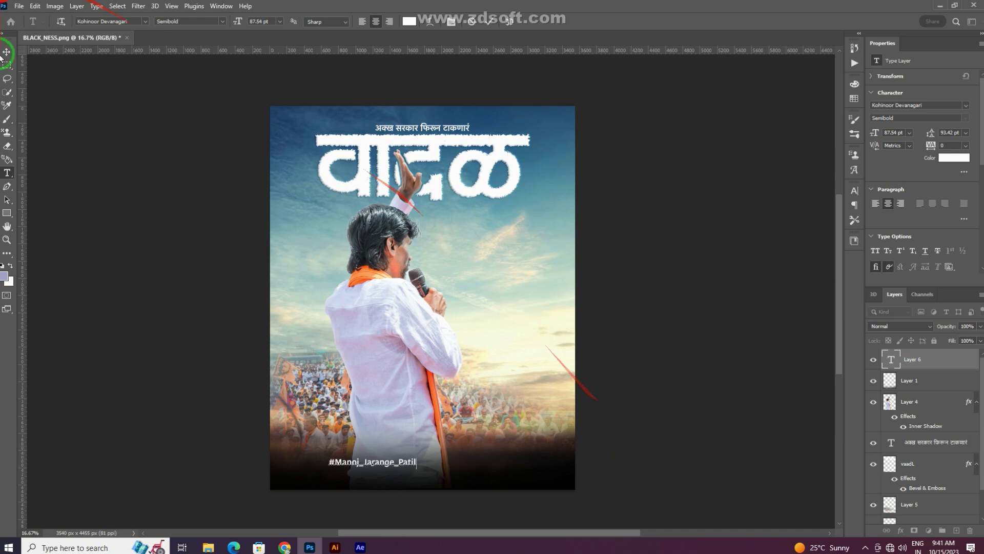
click(6, 51)
click(395, 467)
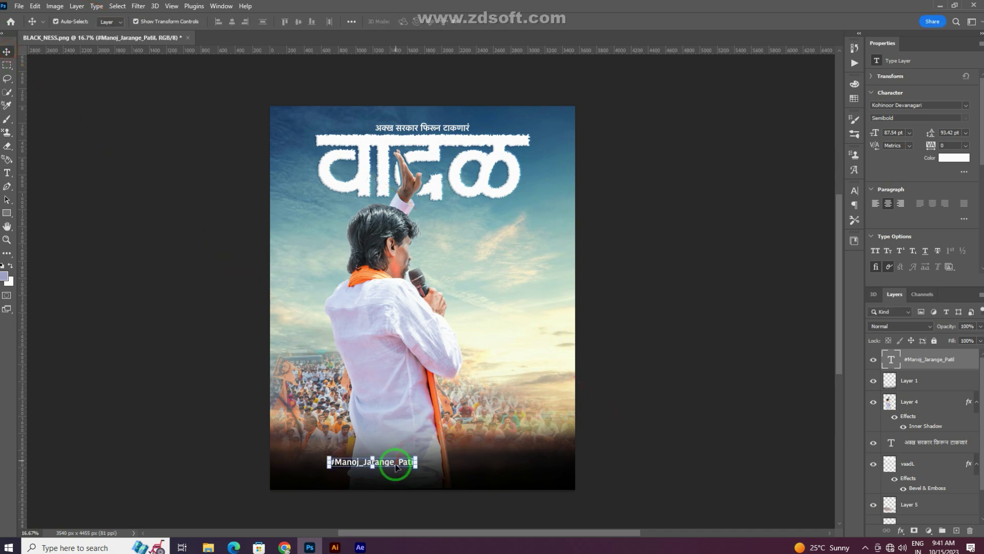
drag(409, 463, 450, 477)
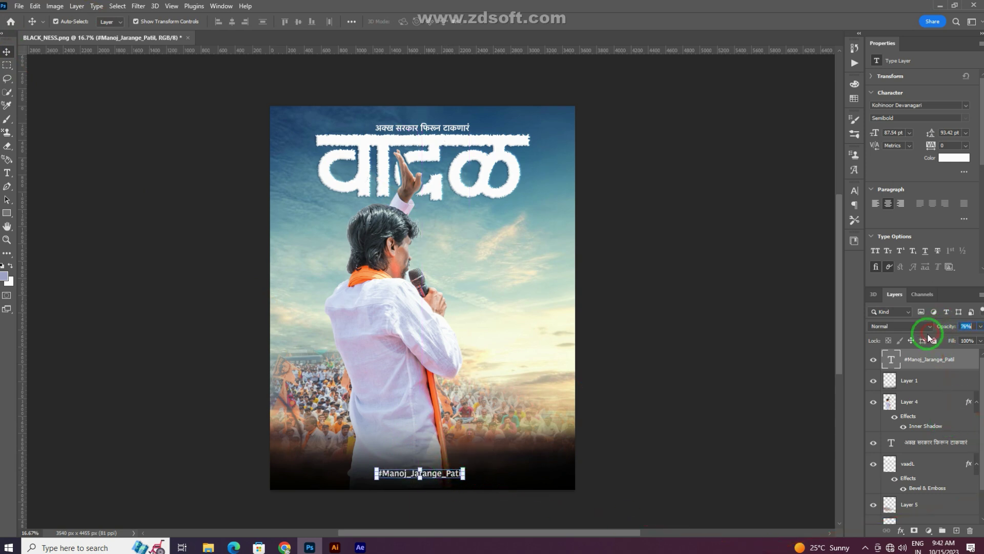
scroll(670, 367, up, 1)
click(656, 377)
click(384, 388)
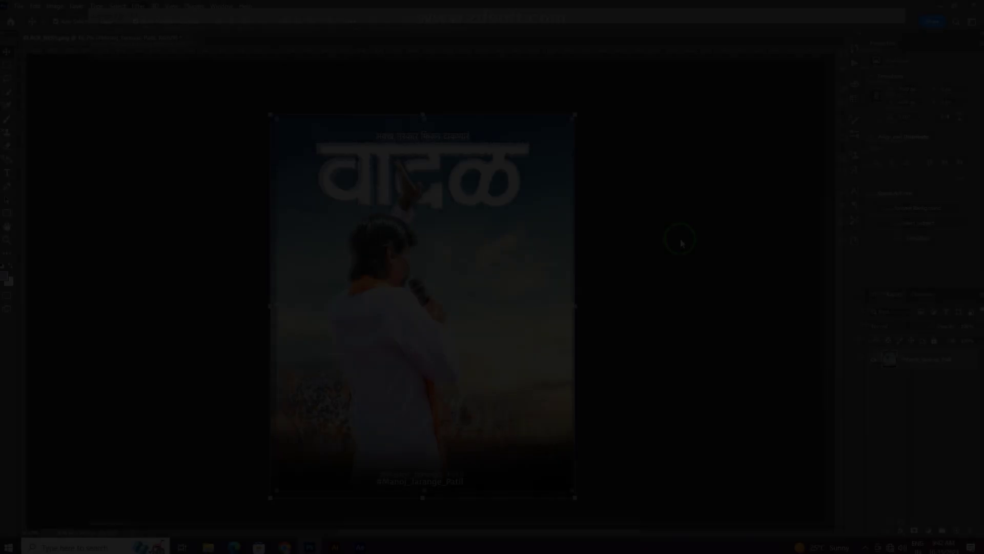
Tint the midtones in Camera Raw's Color Grading panel and apply the grade
click(771, 334)
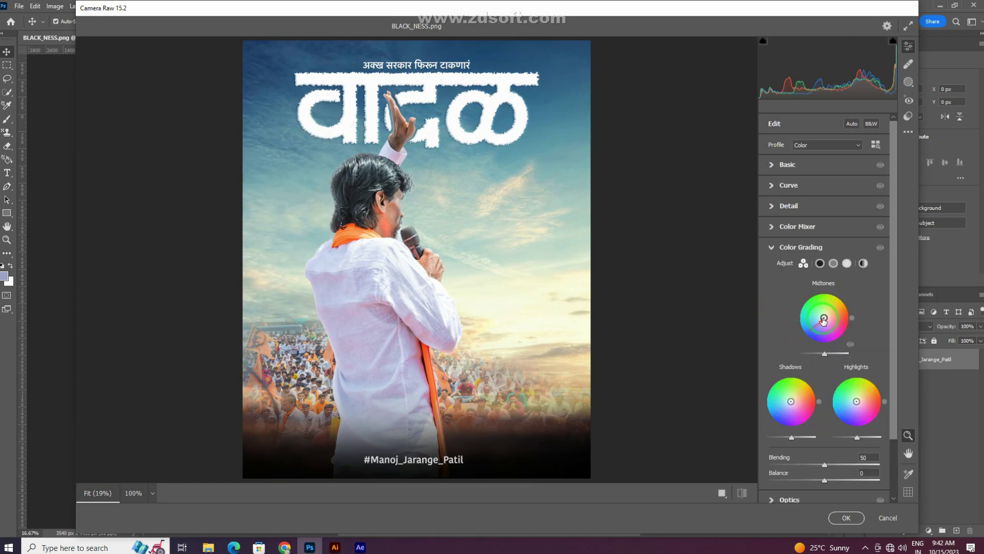
click(846, 517)
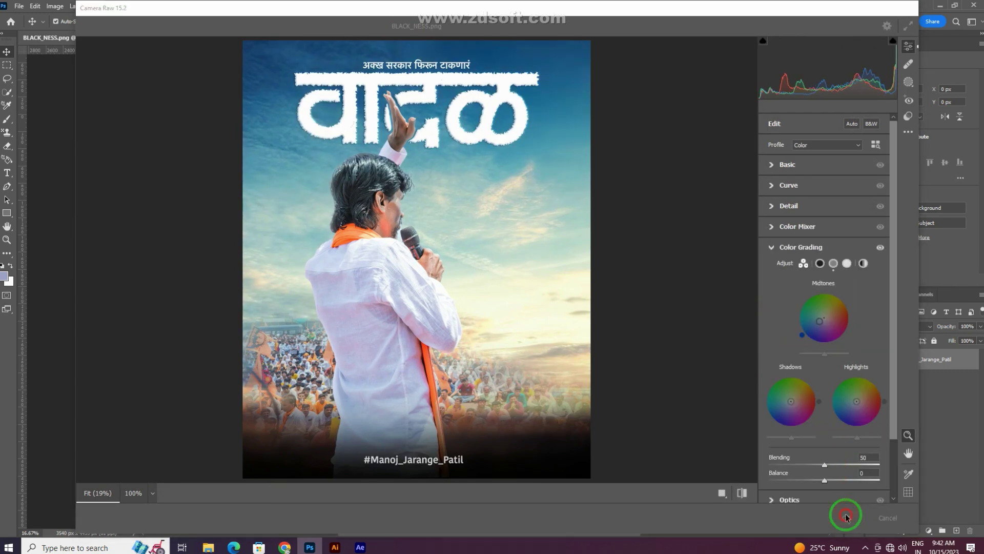